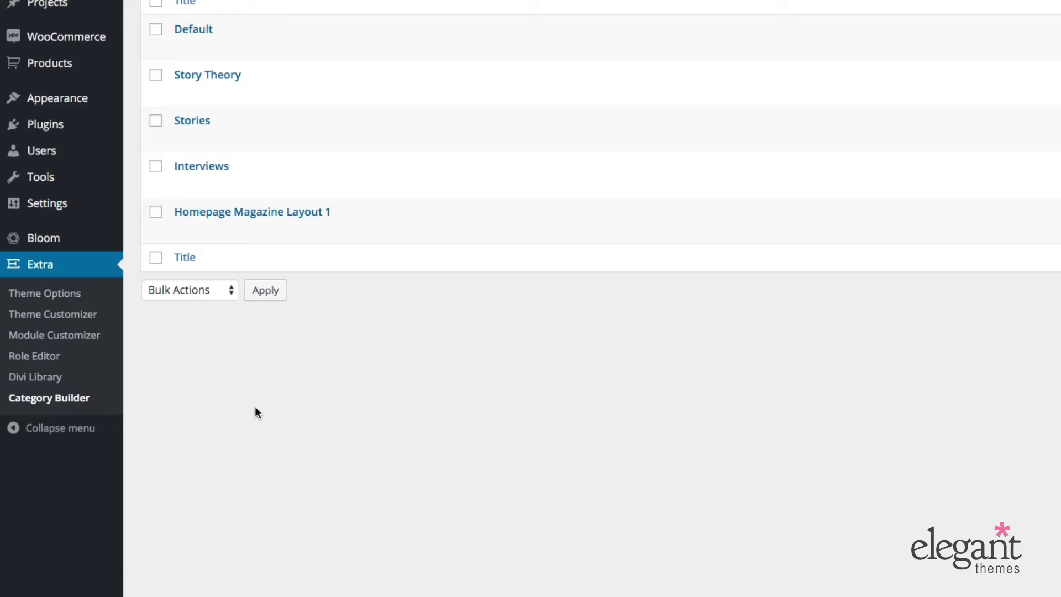
Open the Interviews category layout in the Divi Builder, showing its title and Blog Feed Masonry module
click(183, 184)
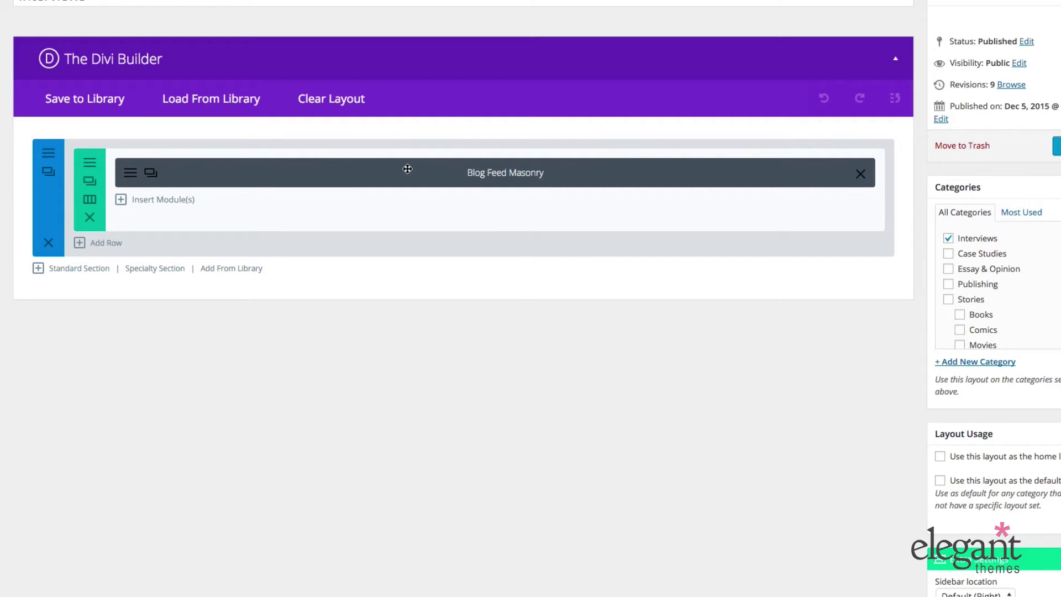
scroll(407, 169, up, 1)
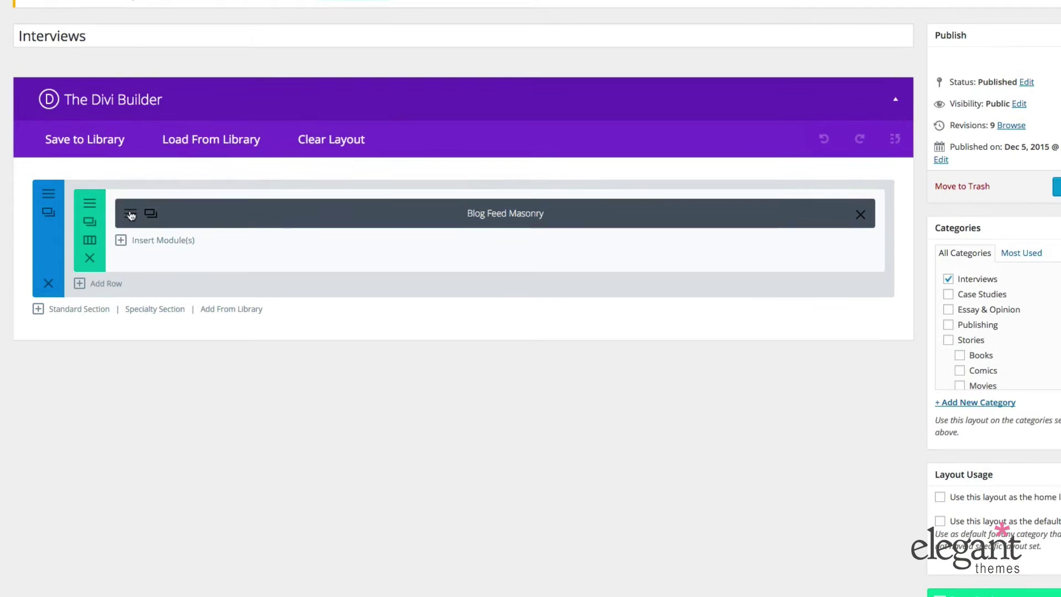
click(409, 223)
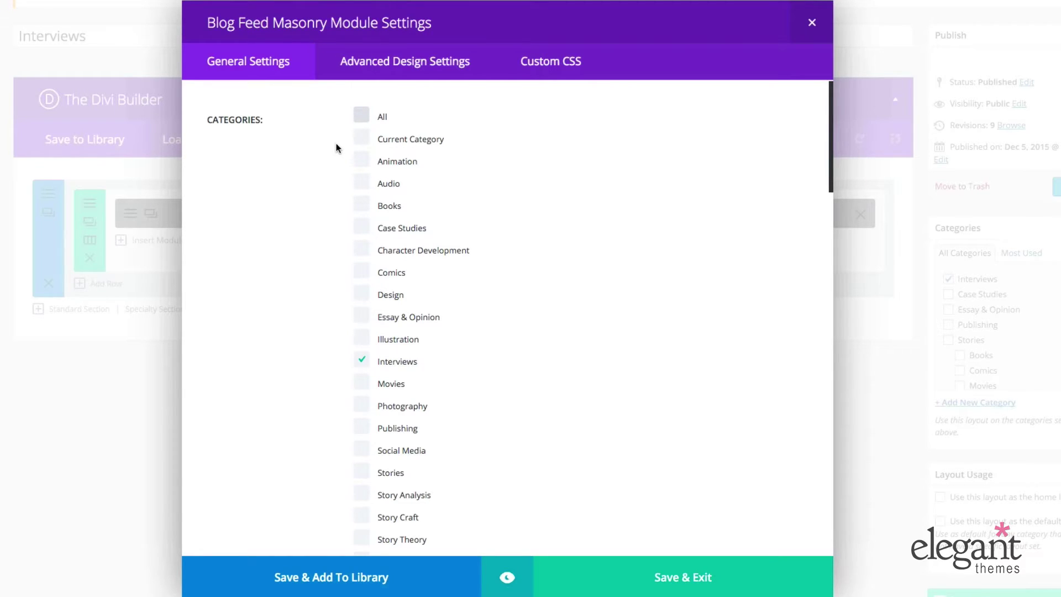
scroll(336, 148, down, 2)
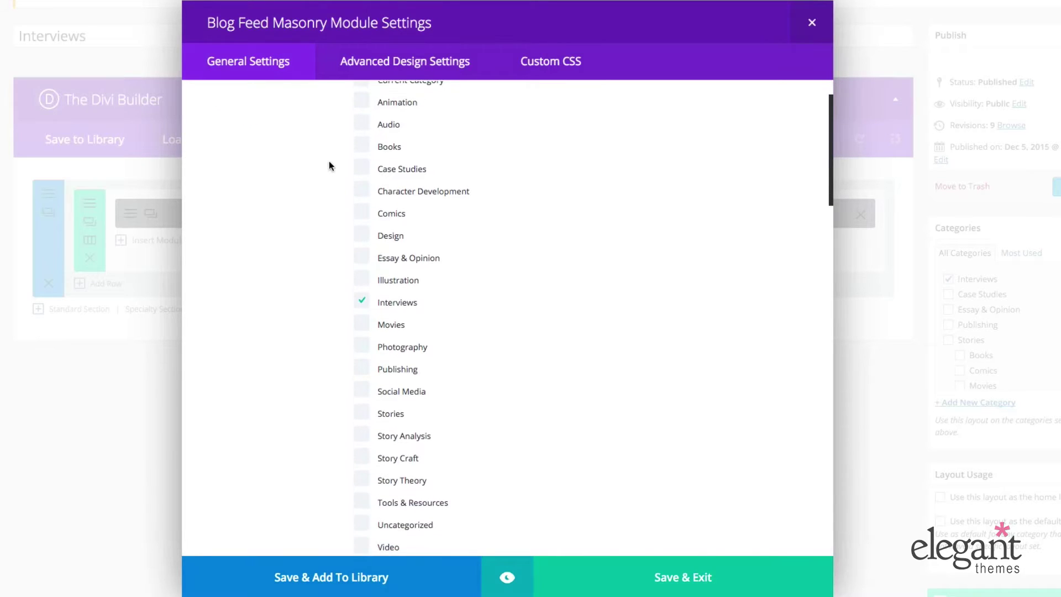
scroll(329, 164, up, 2)
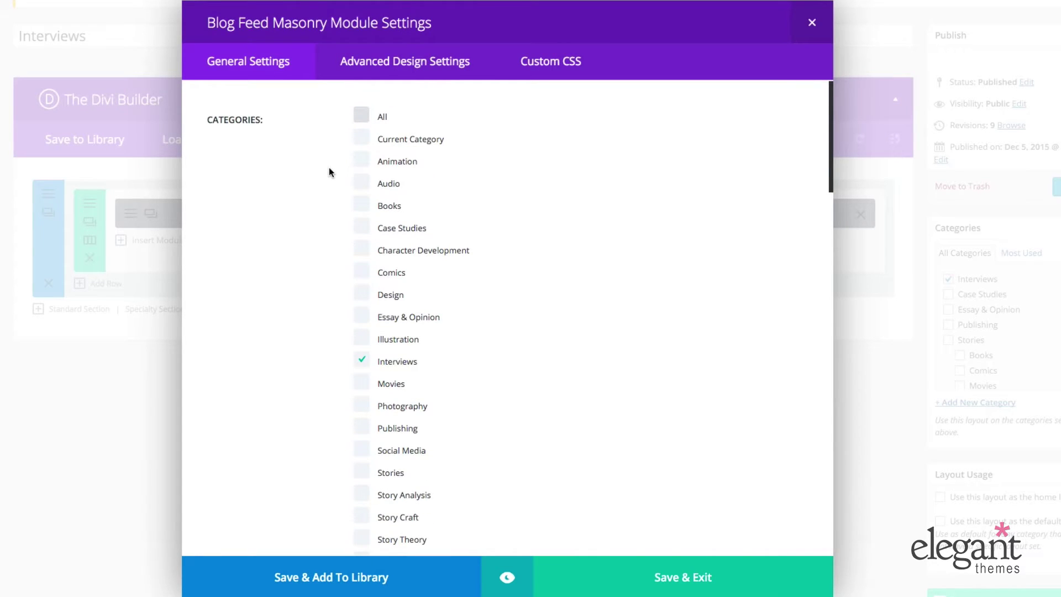
scroll(329, 172, down, 1)
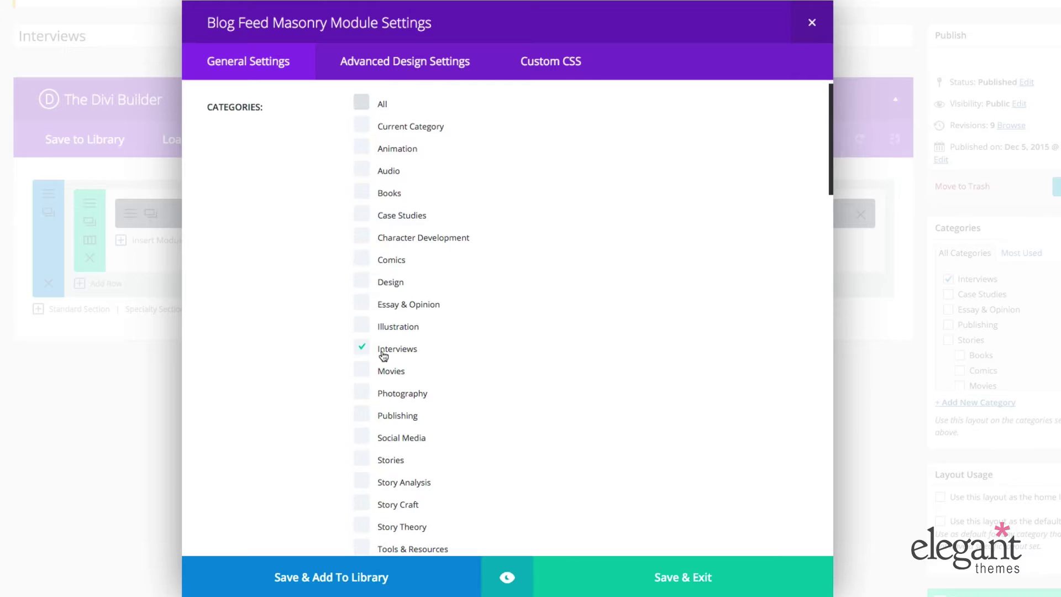
scroll(282, 329, down, 3)
scroll(289, 324, up, 1)
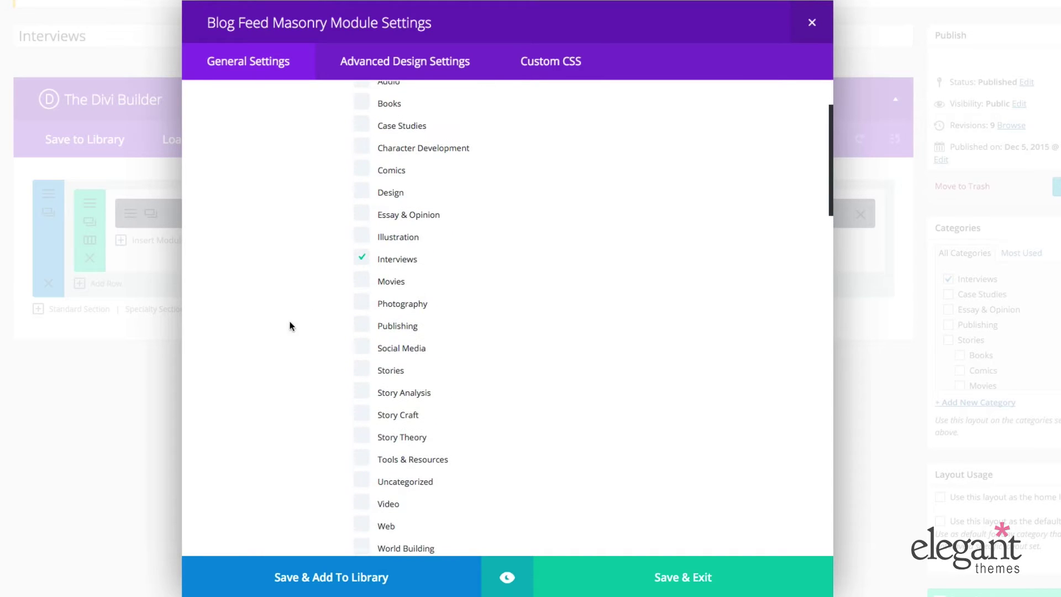
scroll(366, 265, down, 5)
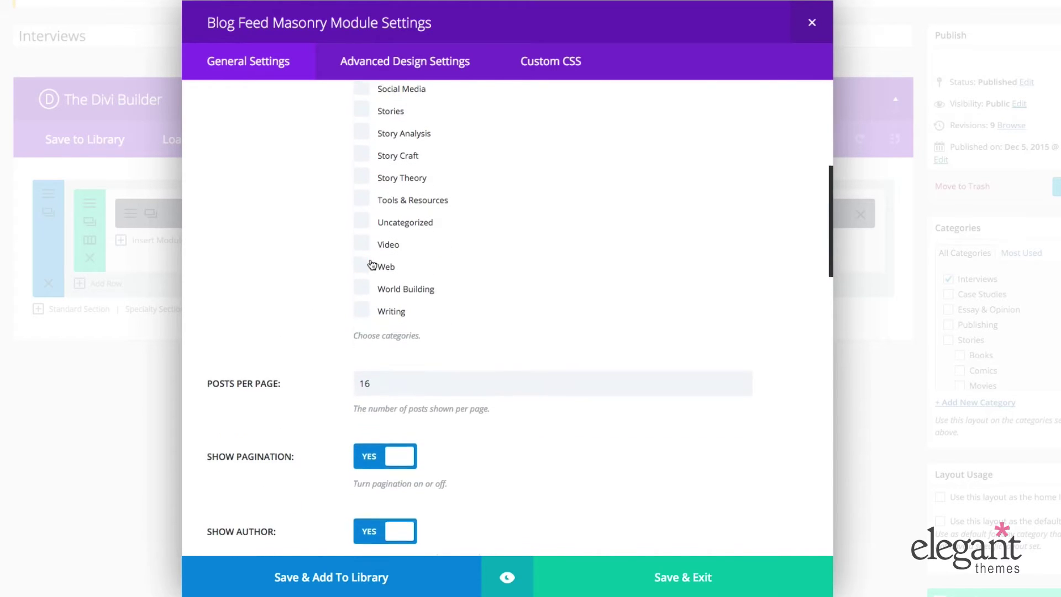
click(706, 576)
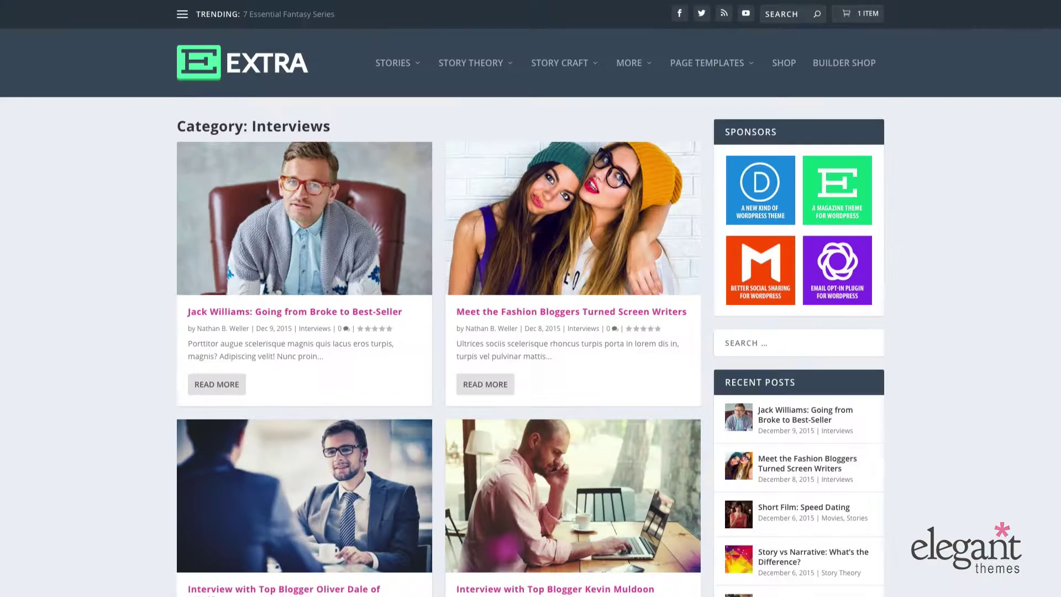
Scroll through the Interviews category page to review its grid of interview posts
scroll(98, 205, down, 1)
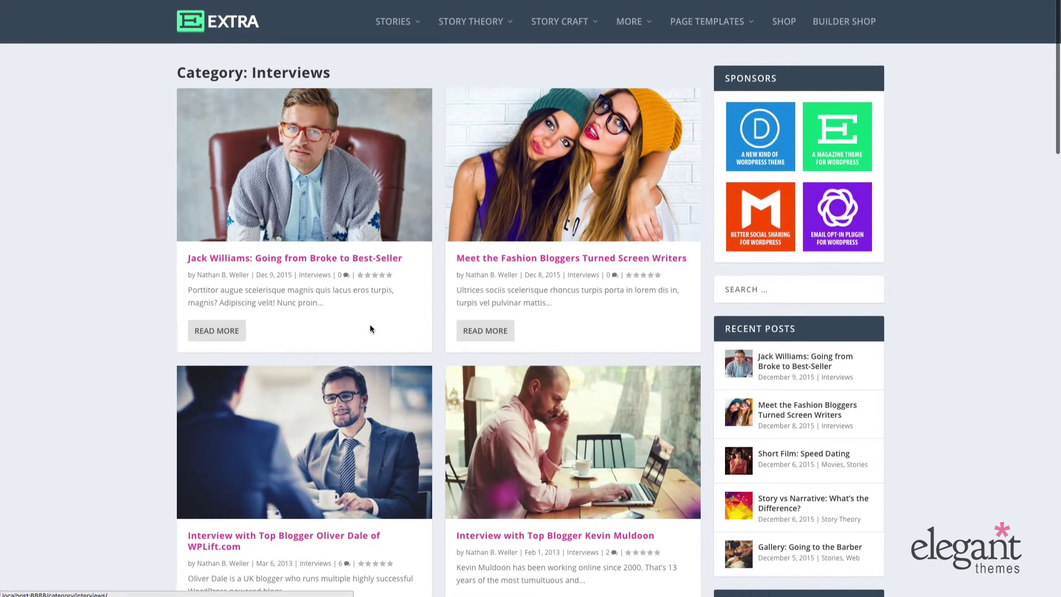
scroll(120, 332, up, 1)
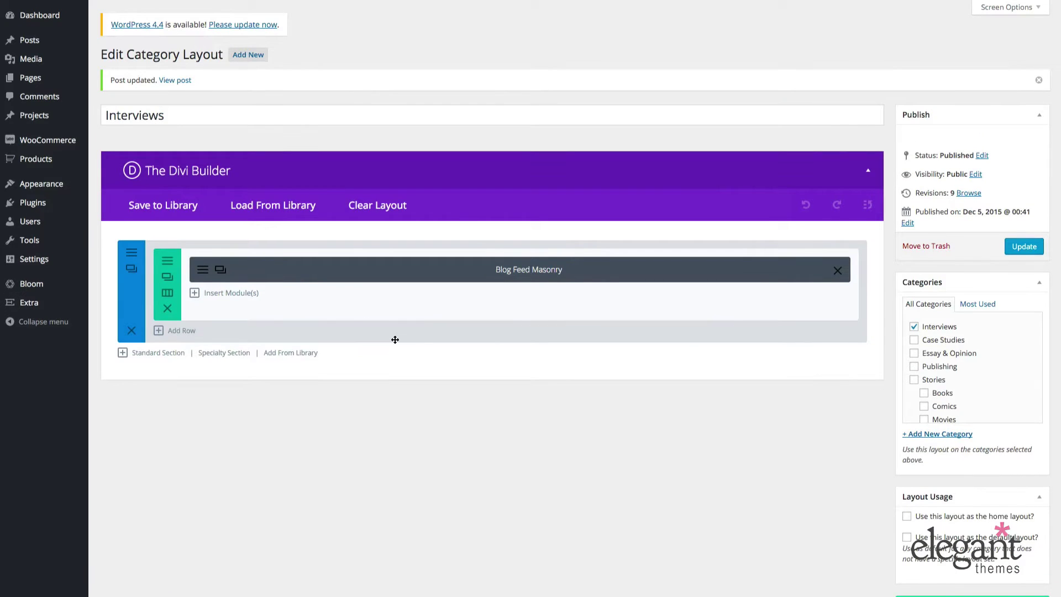
Tick Case Studies and Essay & Opinion in the layout's Categories box alongside Interviews
scroll(804, 397, down, 1)
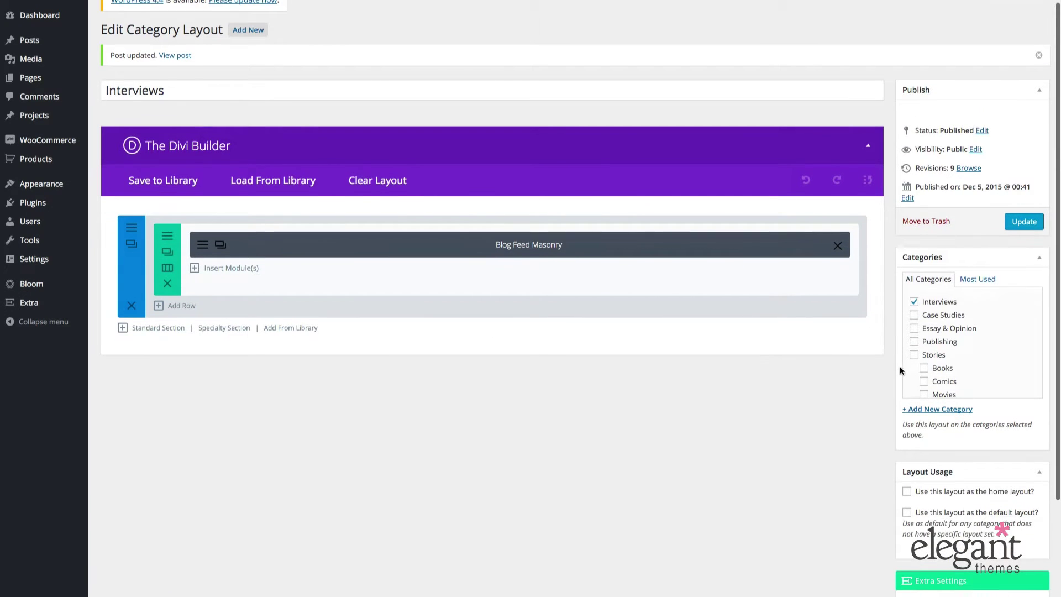
click(914, 328)
click(915, 315)
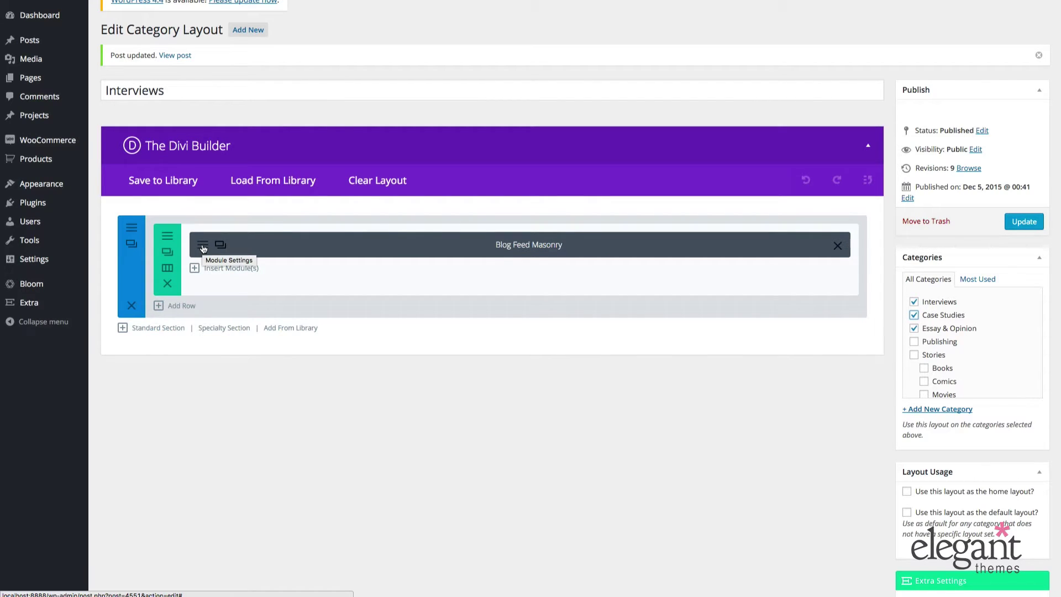
click(203, 249)
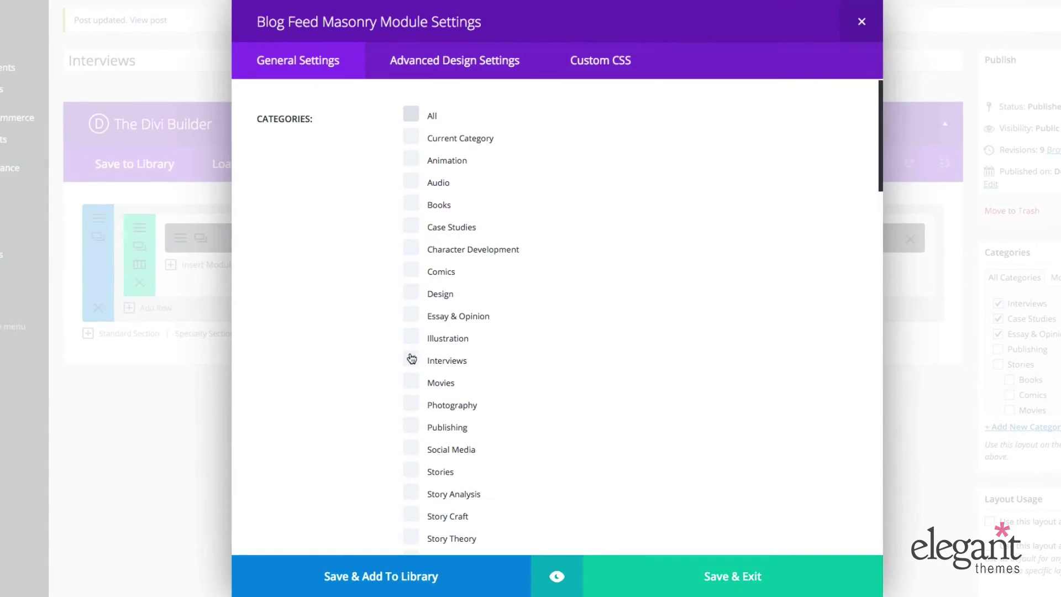
In the module's Categories list, untick Interviews and tick Current Category
click(411, 361)
click(413, 362)
click(416, 140)
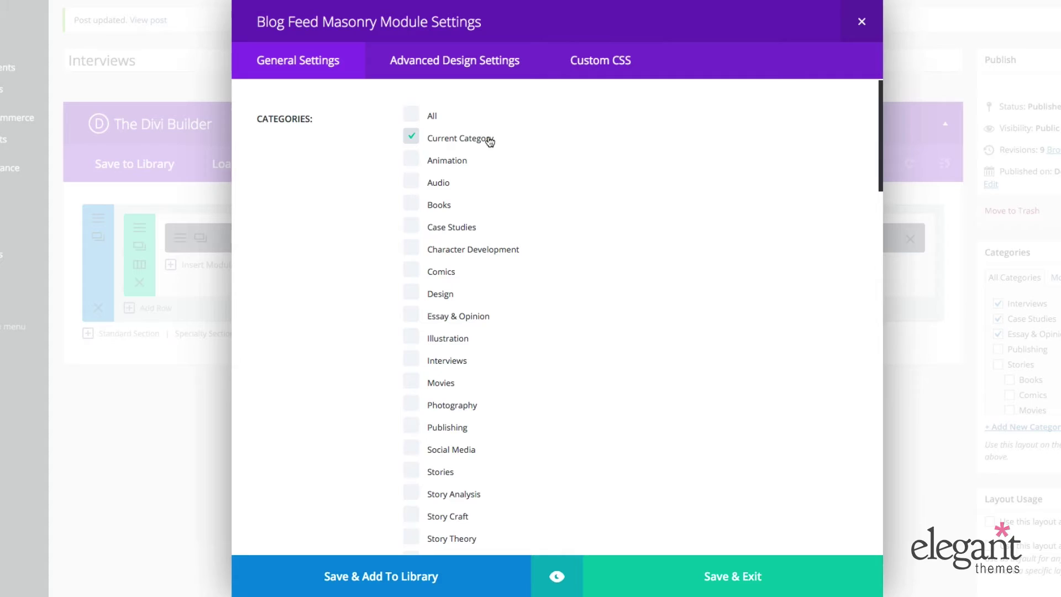
scroll(502, 188, down, 1)
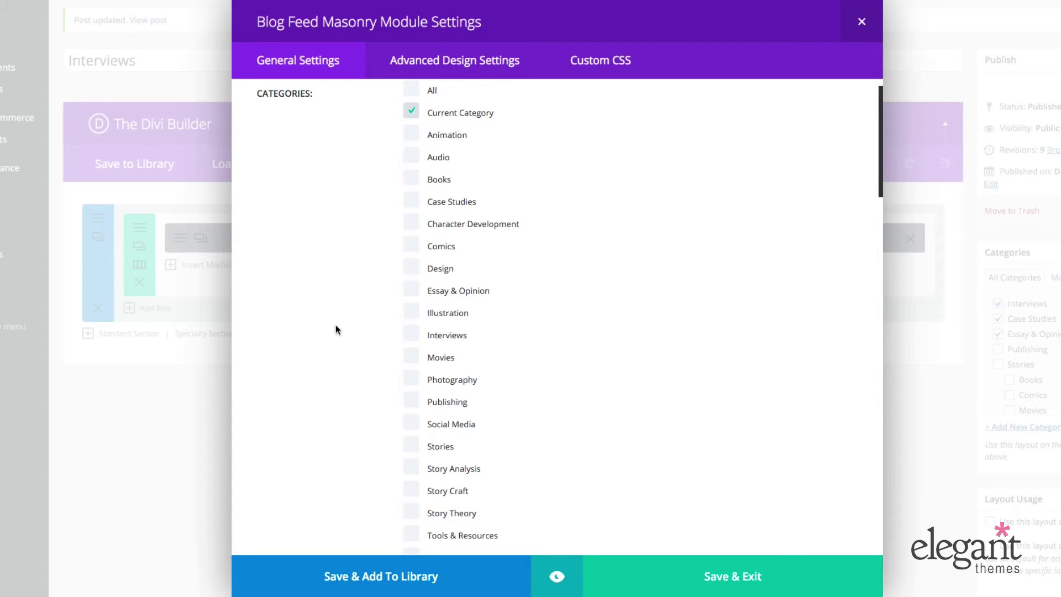
Change the module's Posts Per Page value from 16 to 10
scroll(336, 323, up, 1)
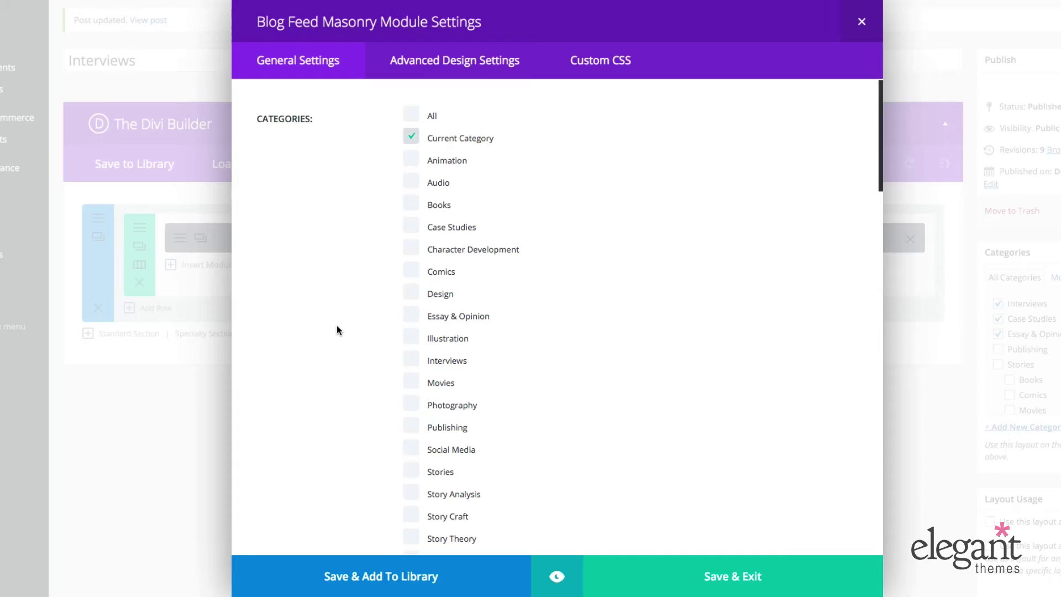
scroll(339, 332, down, 6)
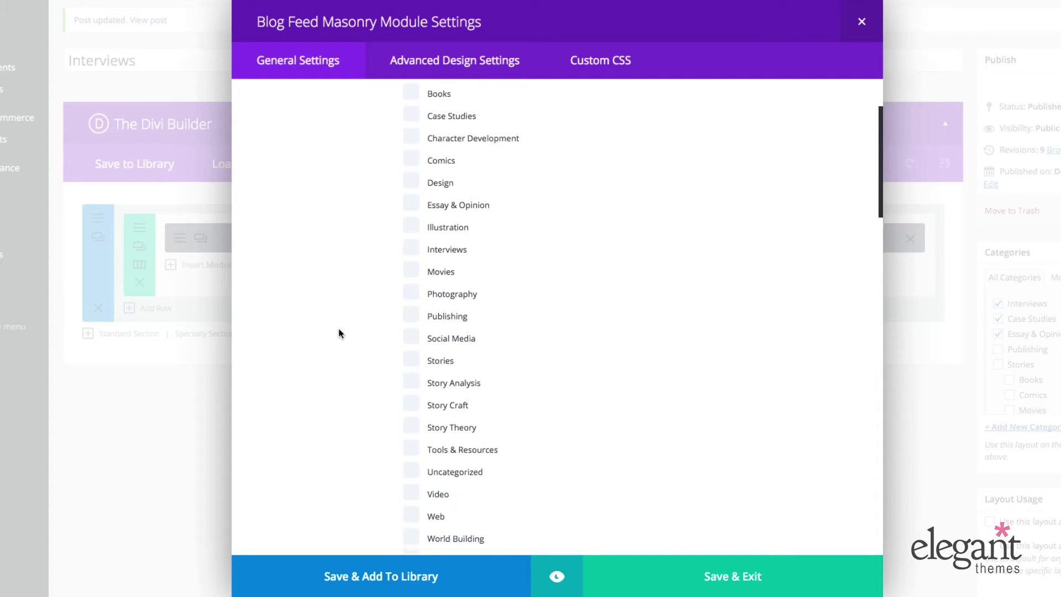
scroll(340, 331, down, 1)
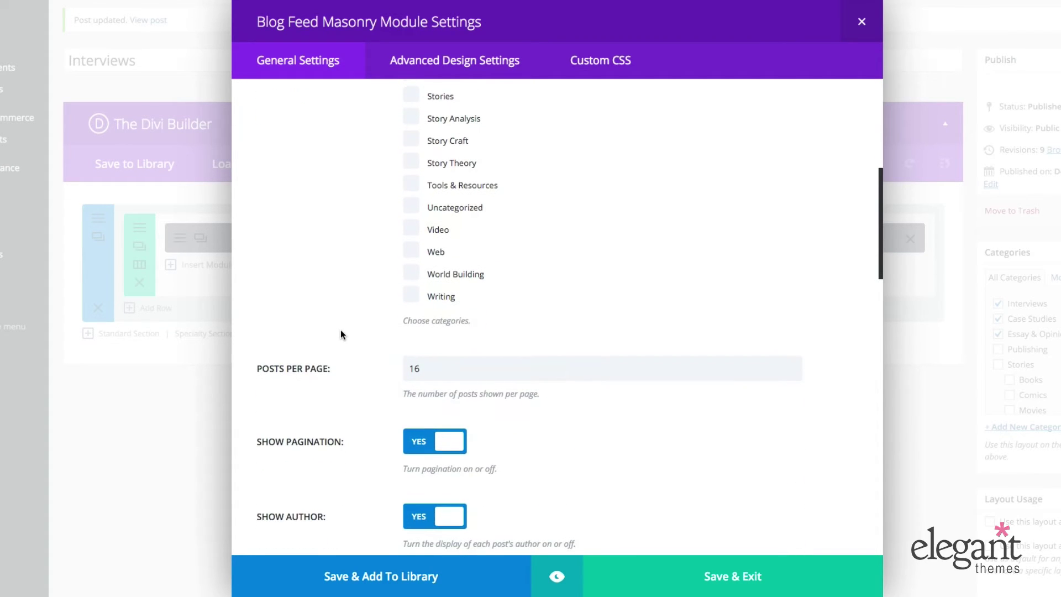
scroll(340, 337, down, 1)
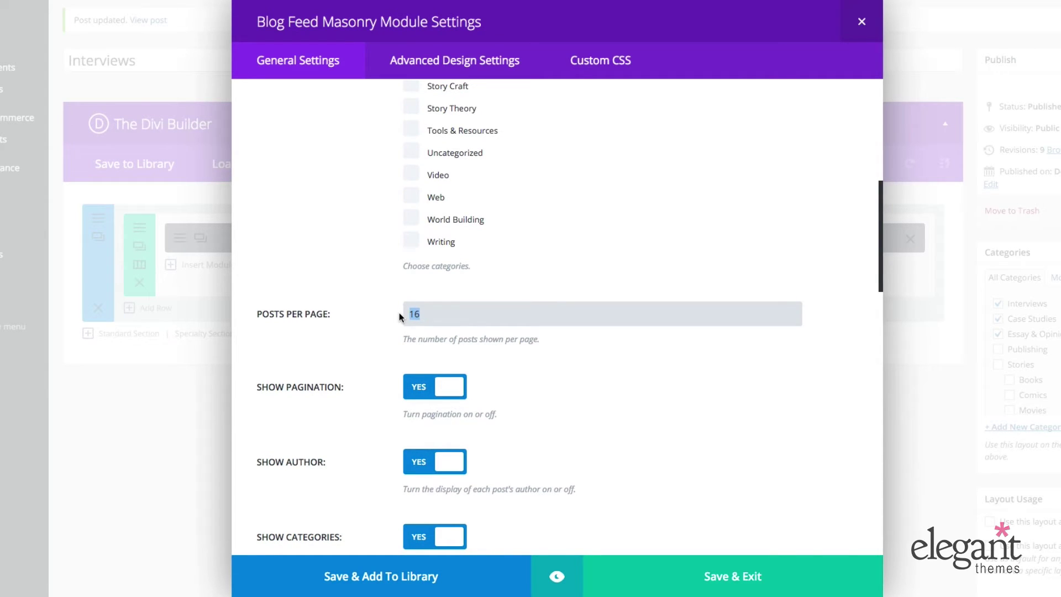
text(510)
key(BackSpace)
key(BackSpace)
key(BackSpace)
text(10)
click(390, 343)
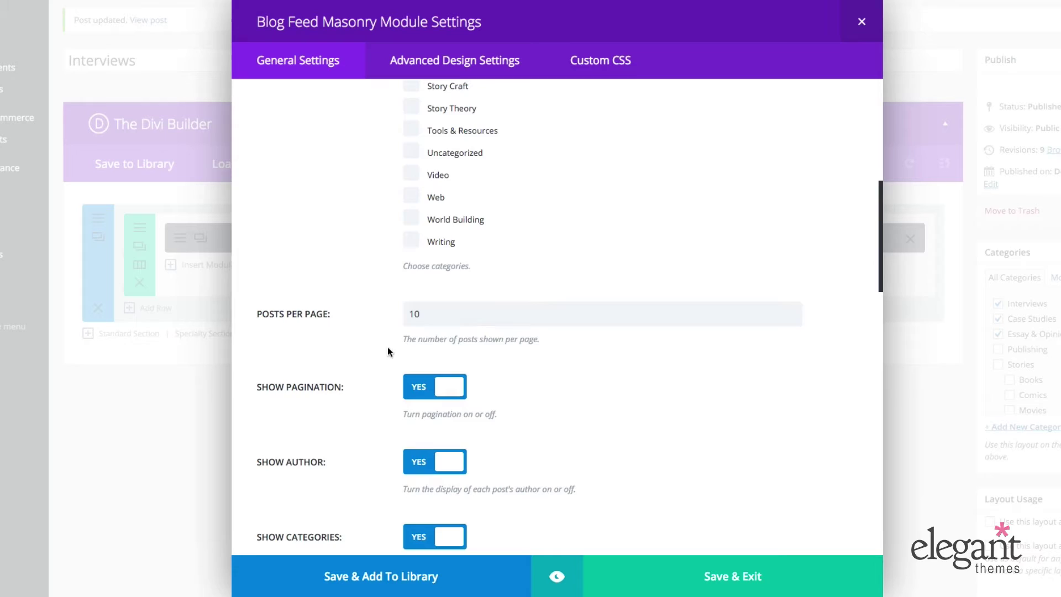
Review the Show toggles: all on except Display Featured Posts Only
scroll(387, 347, down, 5)
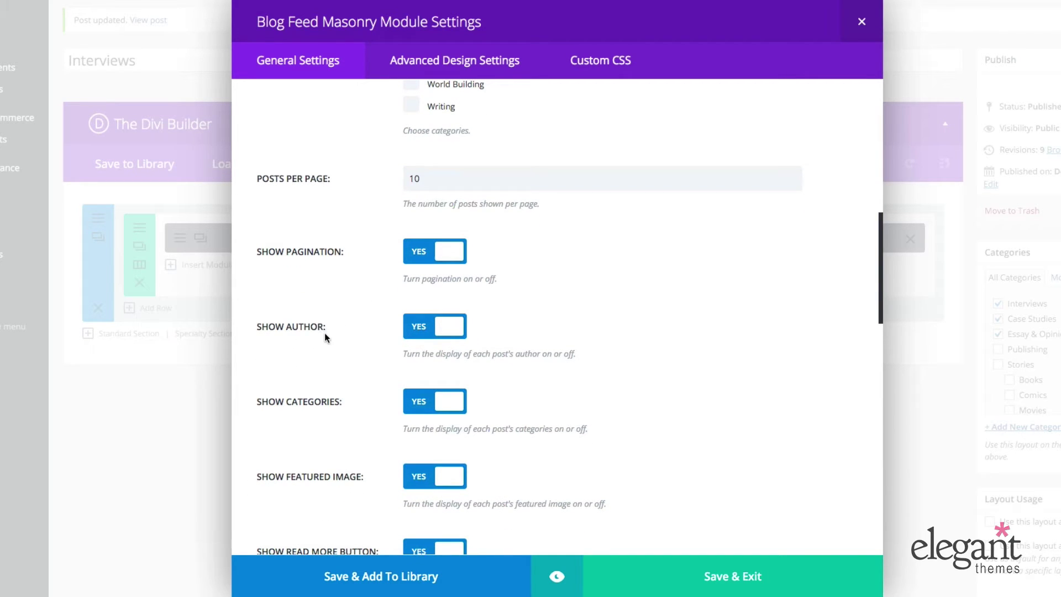
scroll(324, 333, down, 2)
scroll(332, 360, down, 1)
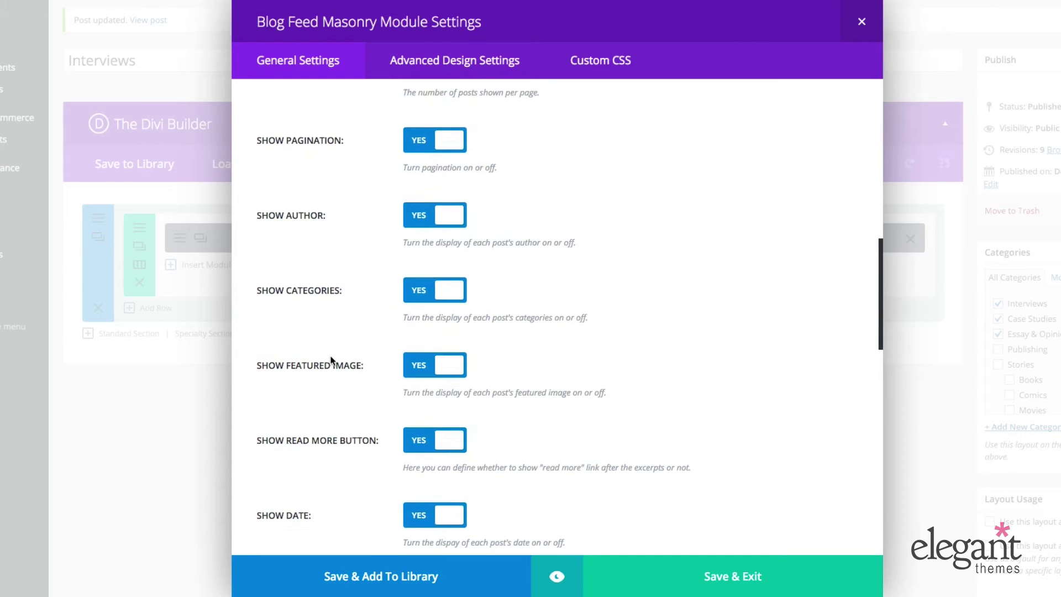
scroll(359, 387, down, 2)
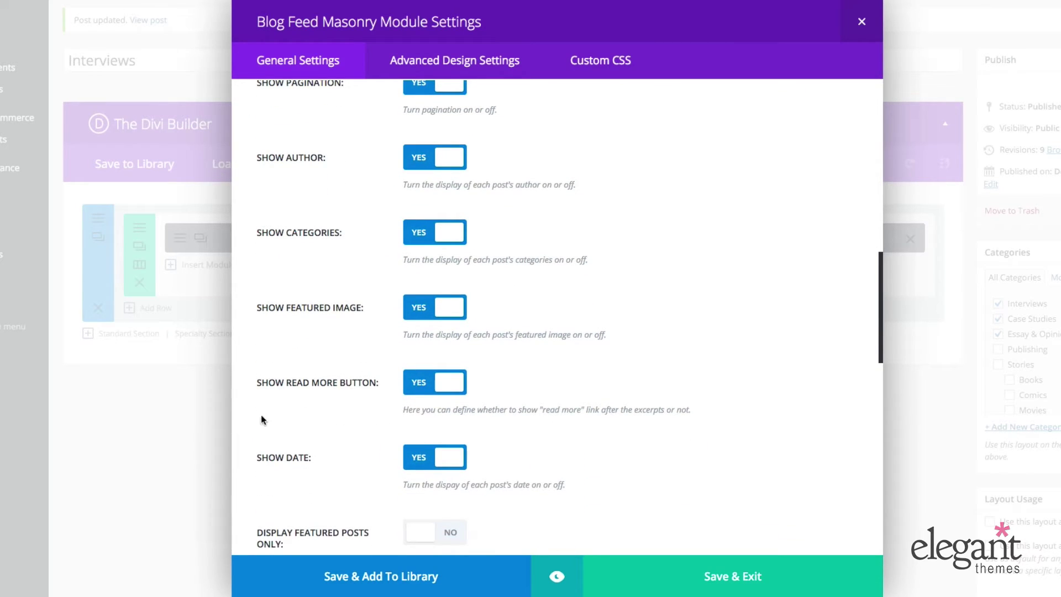
scroll(375, 420, down, 2)
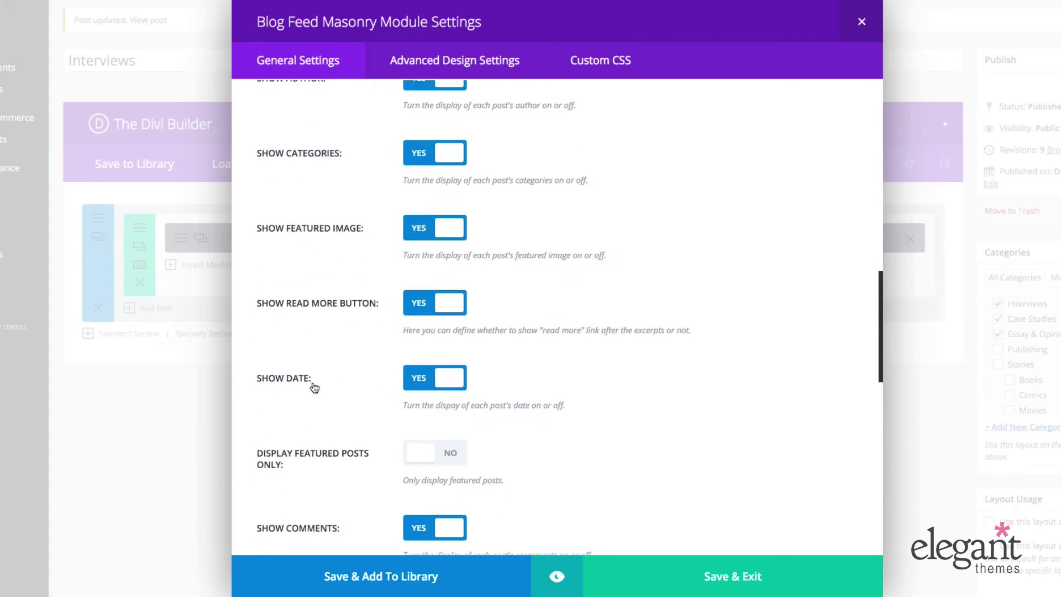
scroll(371, 412, down, 2)
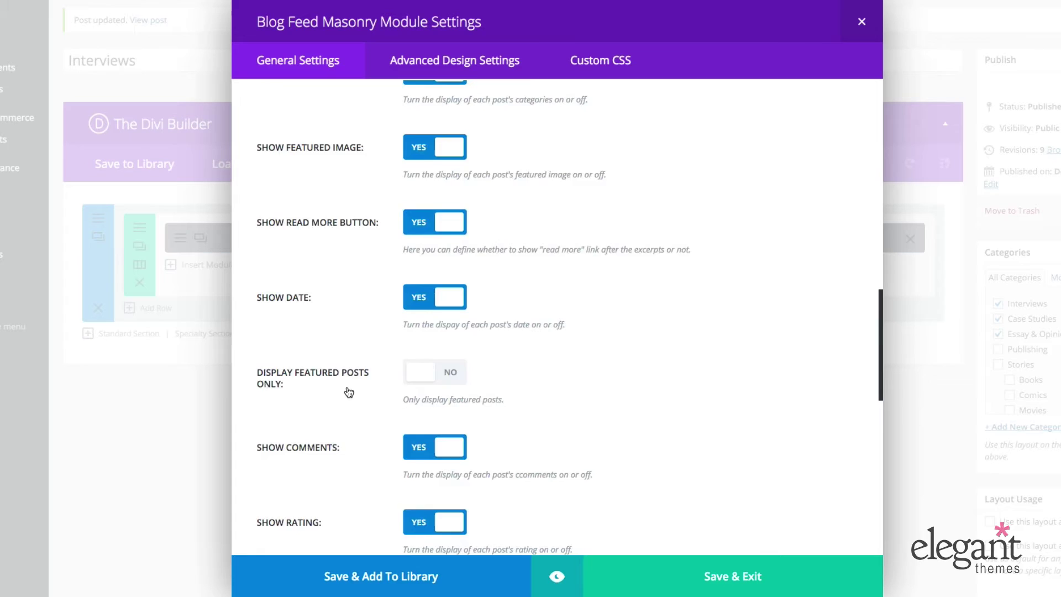
scroll(349, 391, up, 10)
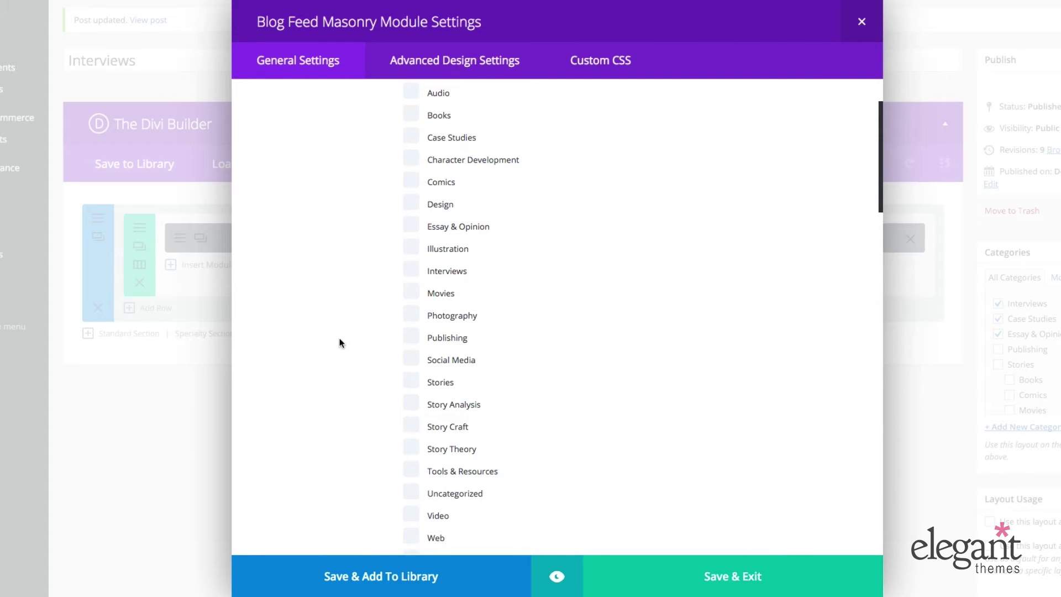
scroll(339, 340, up, 2)
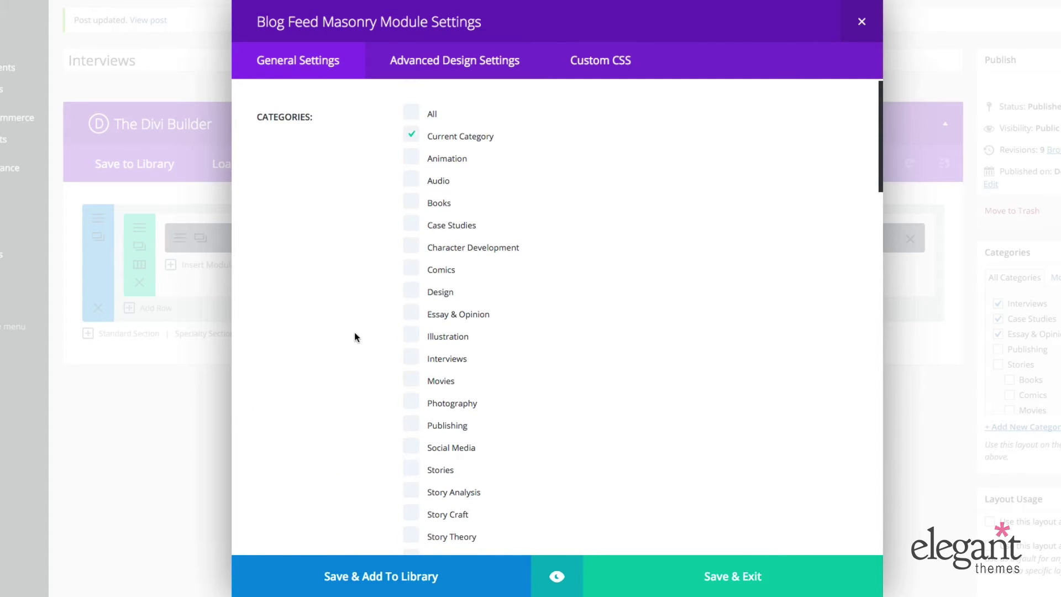
scroll(340, 338, down, 10)
scroll(340, 340, down, 4)
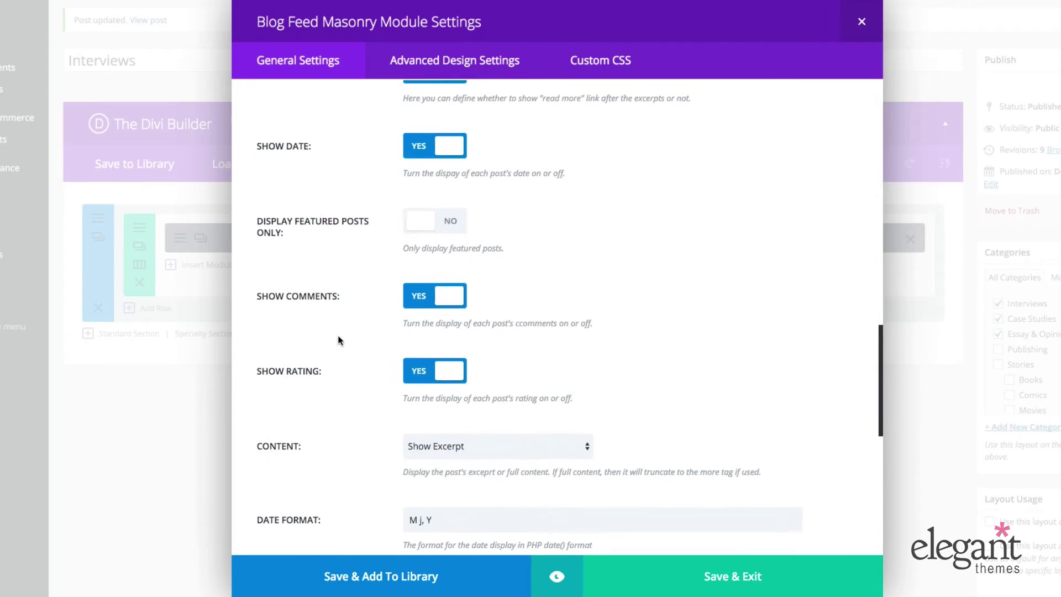
scroll(386, 339, up, 2)
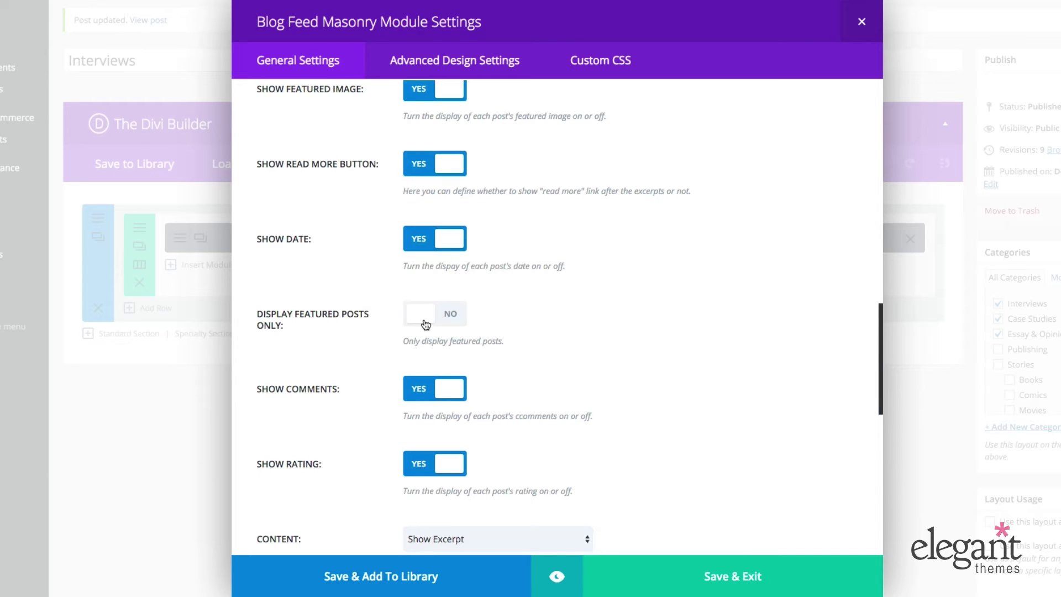
scroll(426, 324, up, 15)
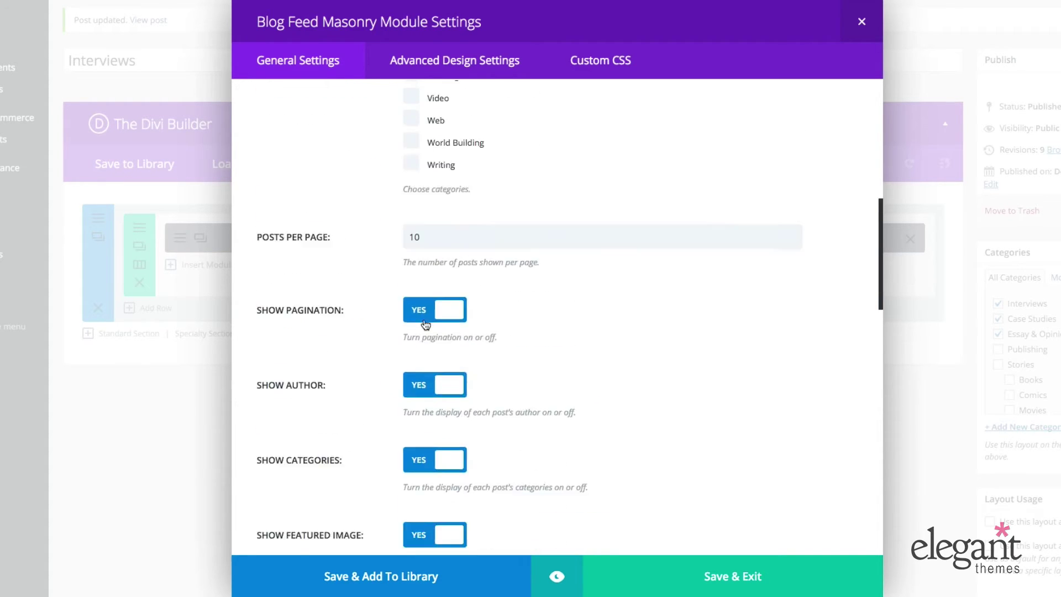
scroll(456, 161, down, 20)
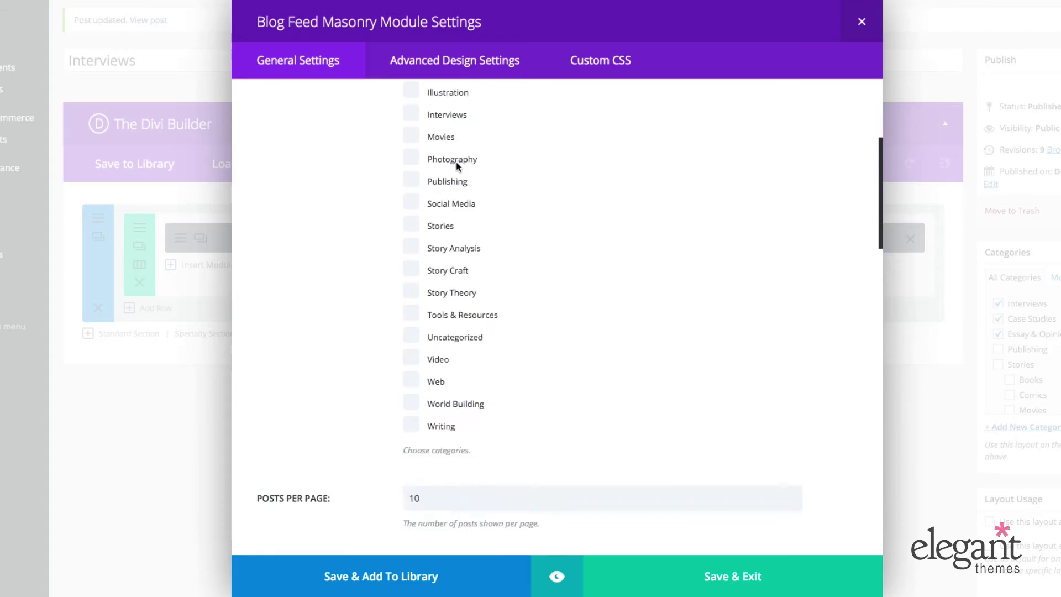
scroll(409, 271, up, 8)
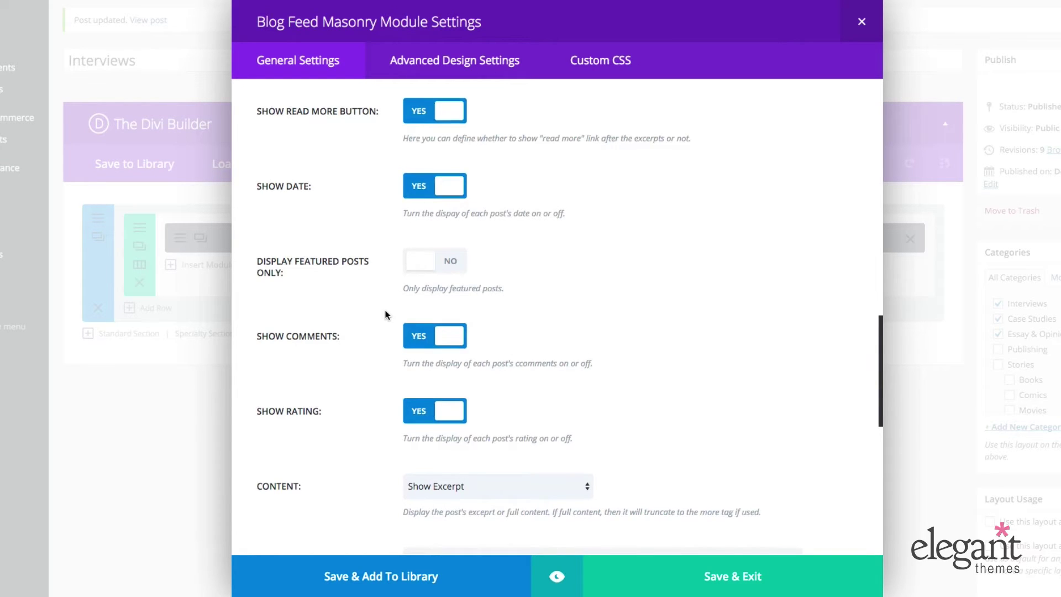
scroll(385, 311, down, 4)
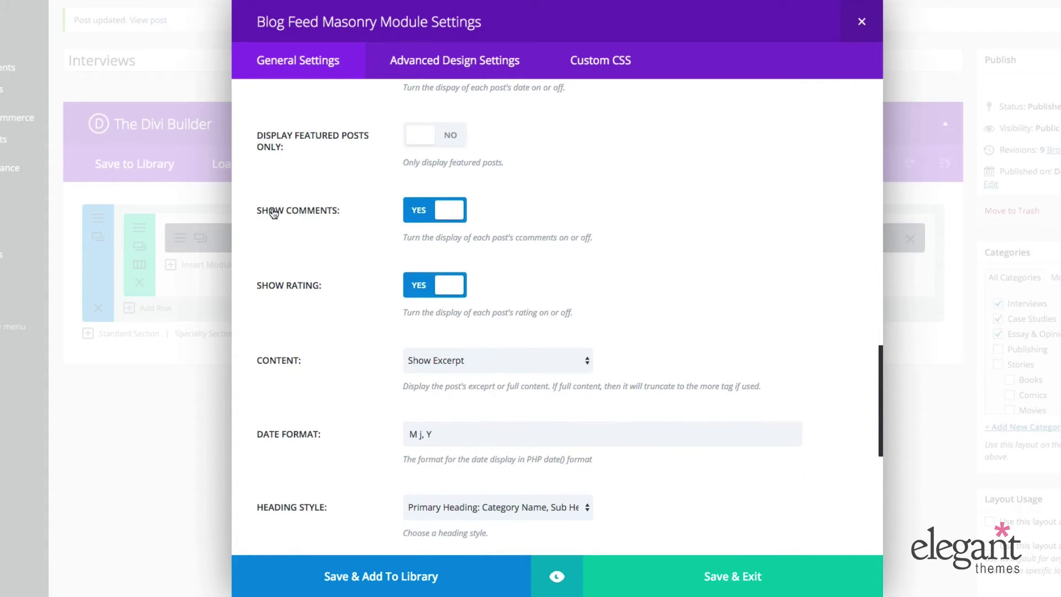
scroll(377, 267, down, 2)
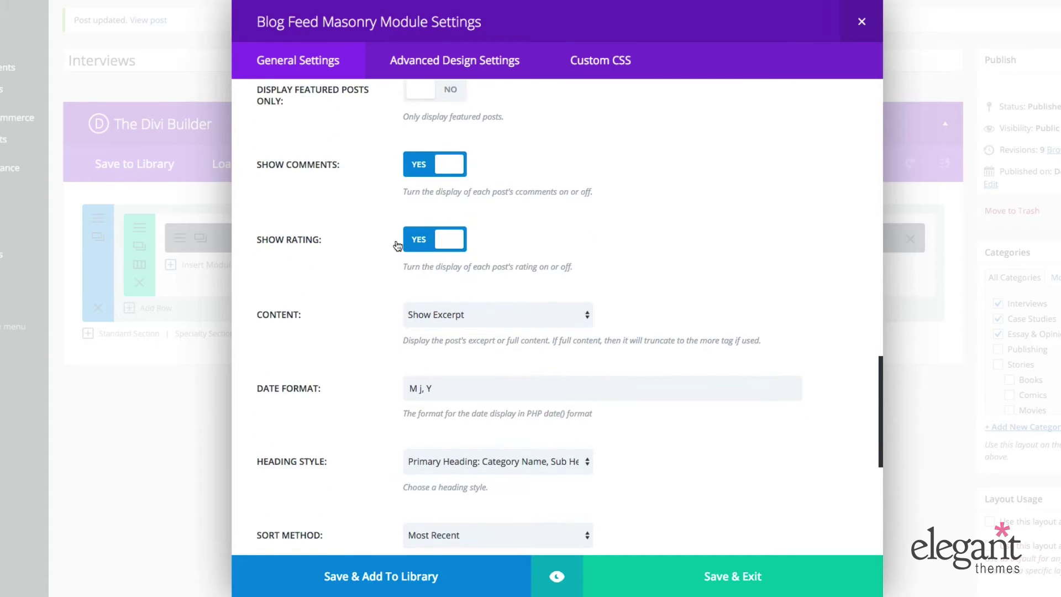
scroll(328, 266, down, 3)
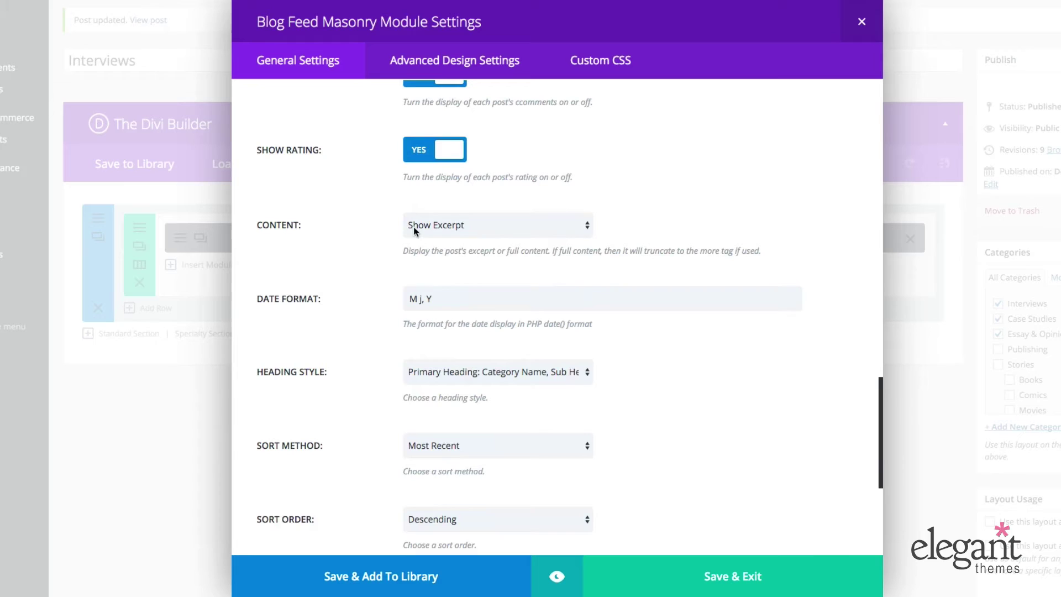
click(433, 223)
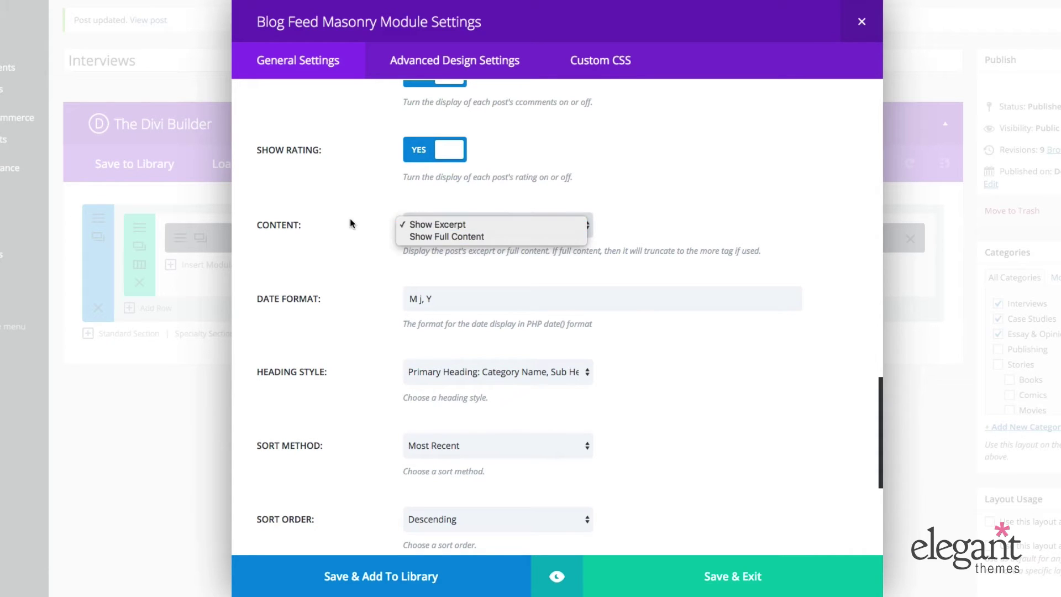
click(358, 255)
scroll(359, 258, down, 4)
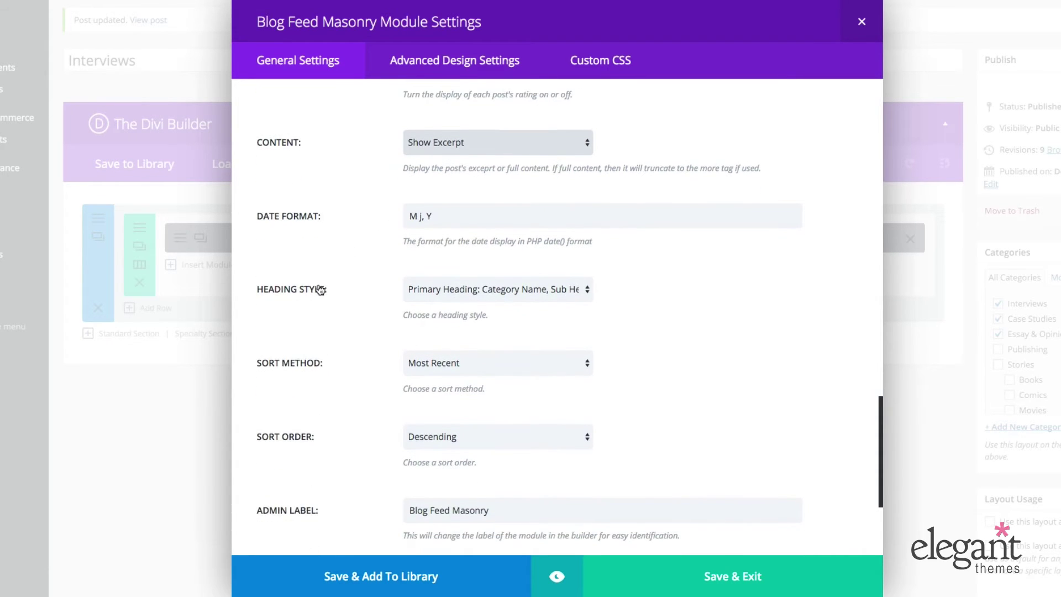
scroll(319, 289, down, 2)
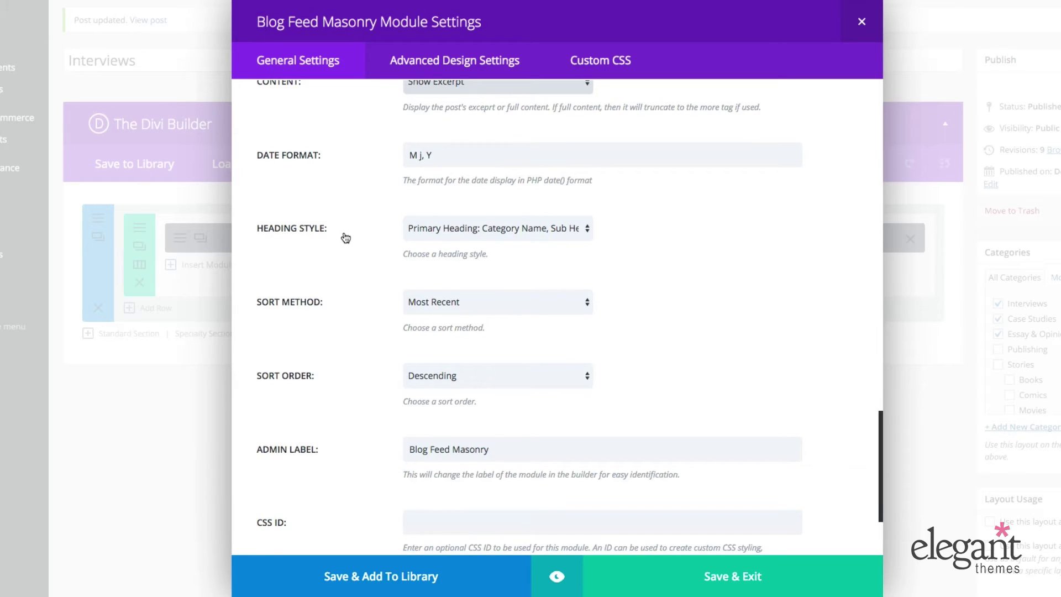
scroll(368, 293, down, 2)
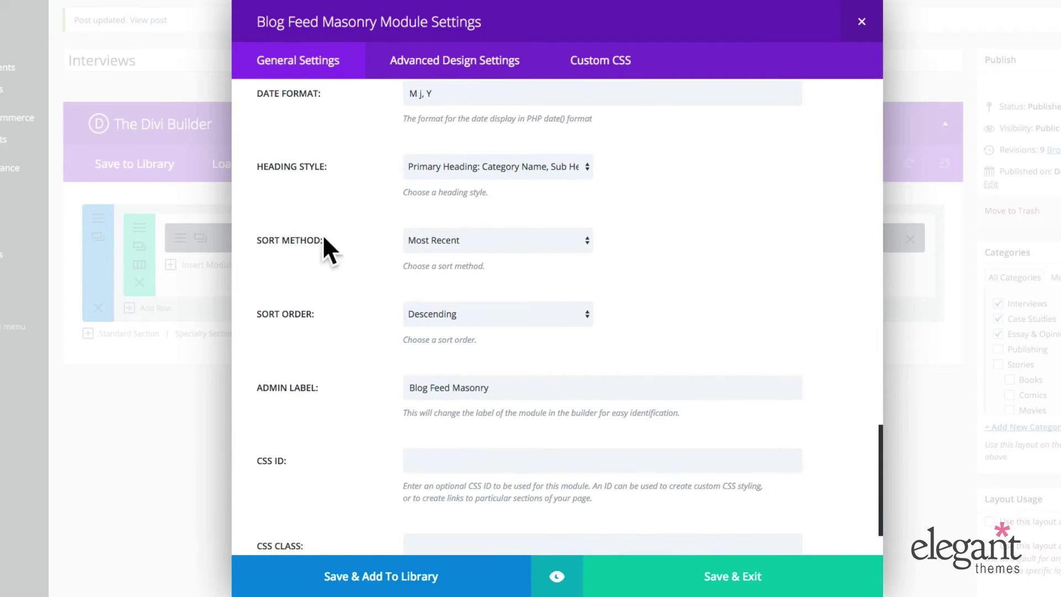
click(433, 241)
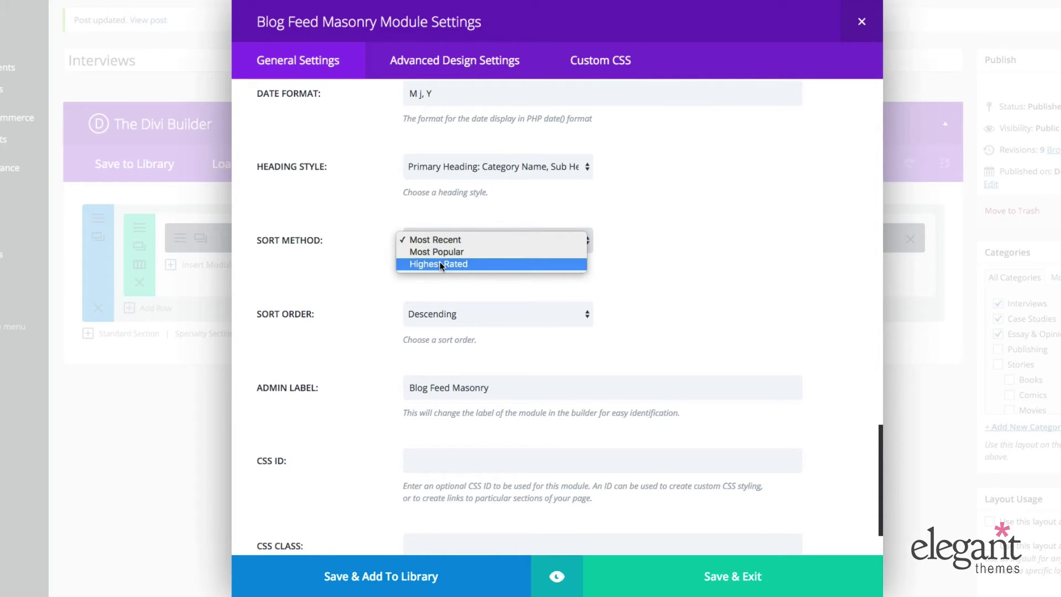
click(371, 261)
scroll(371, 262, down, 3)
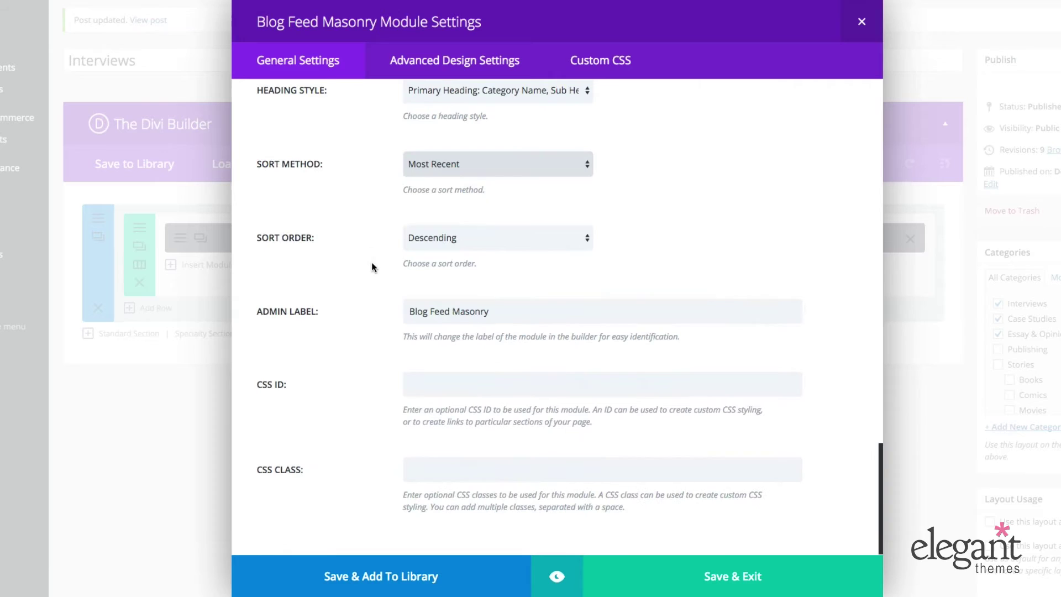
click(425, 238)
click(310, 238)
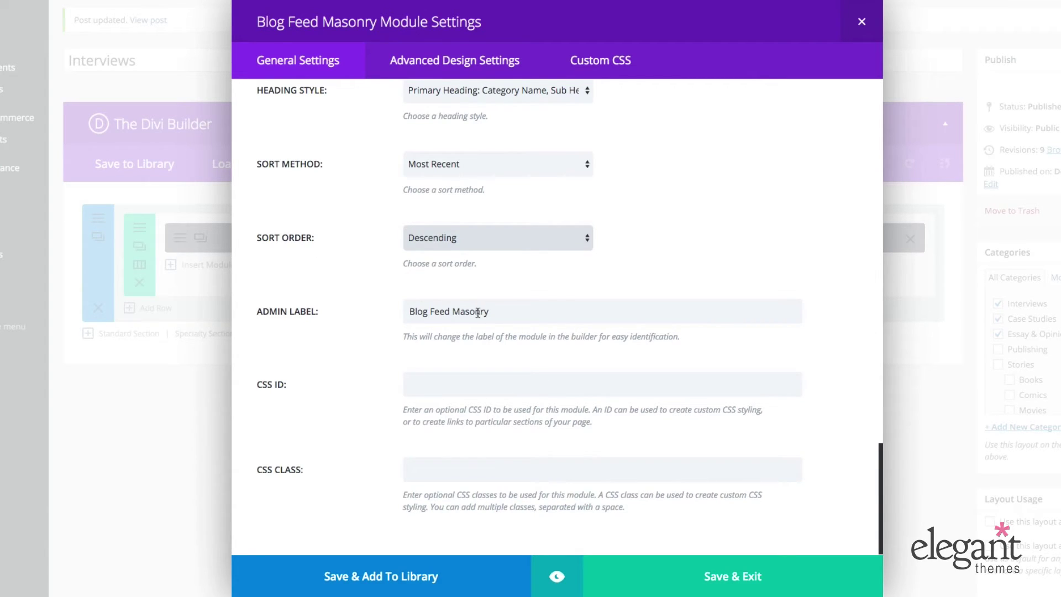
click(445, 313)
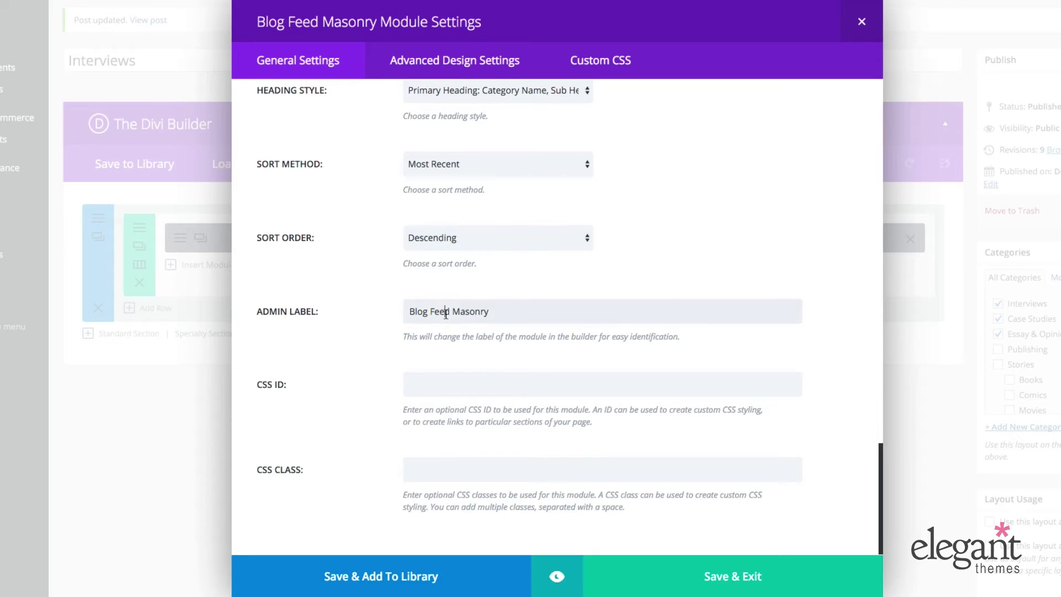
click(446, 385)
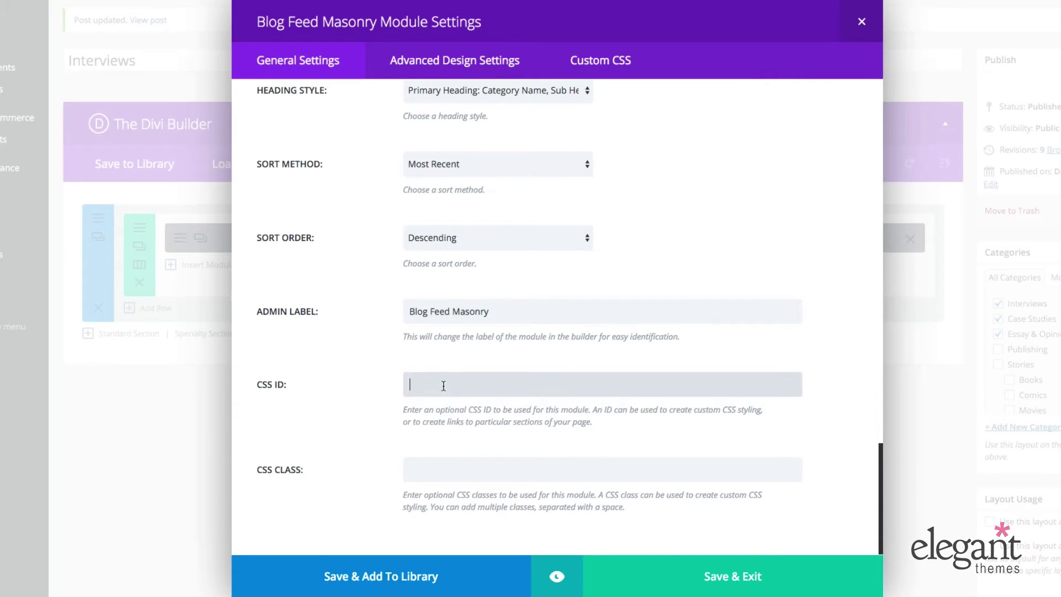
click(444, 471)
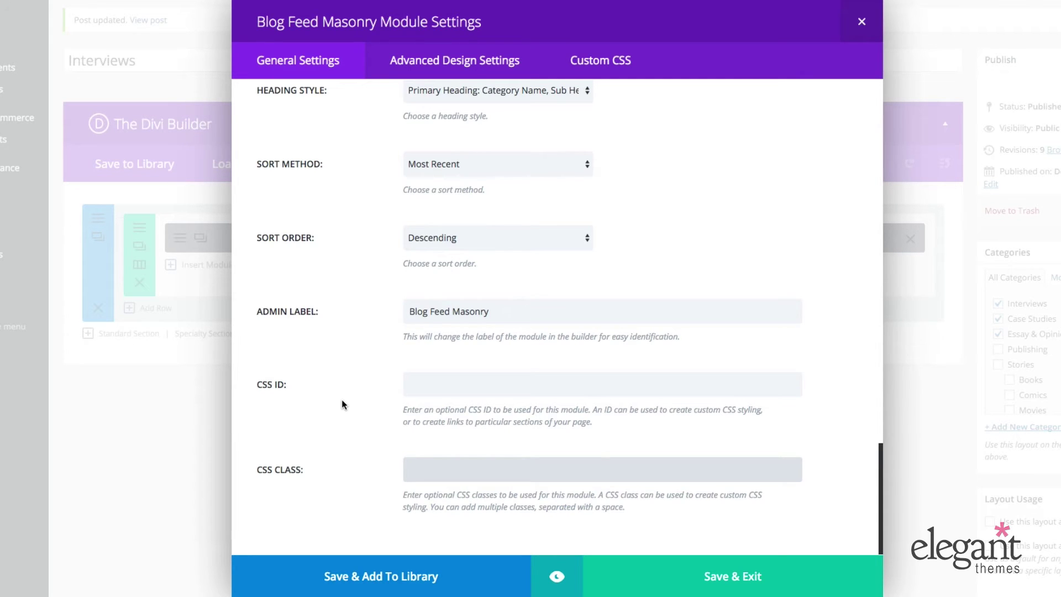
Show the Advanced Design Settings and review title font 16px, 0.5px spacing, meta font 12px
scroll(430, 209, up, 6)
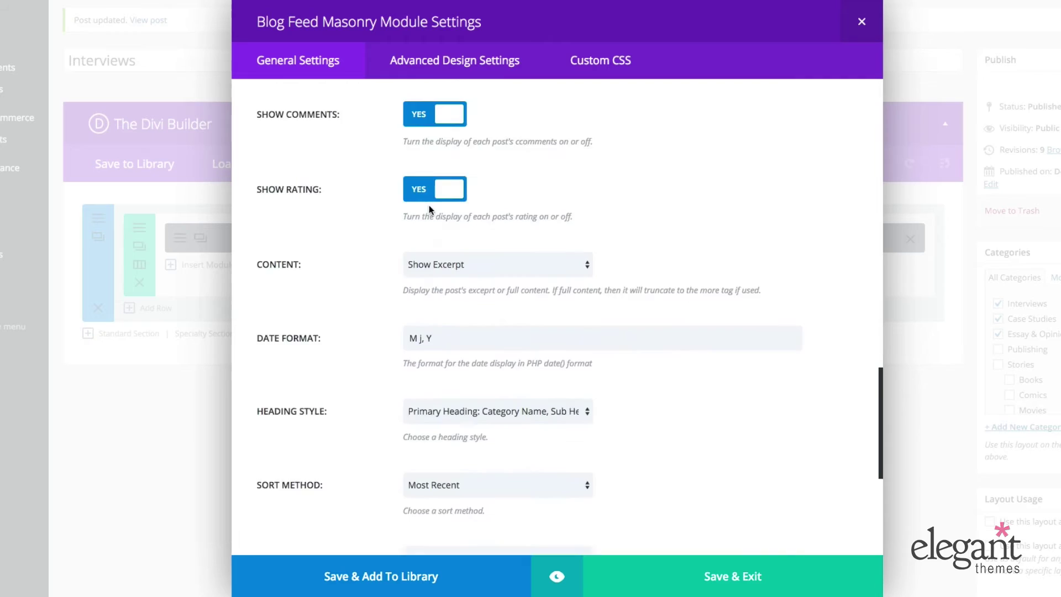
scroll(429, 204, up, 20)
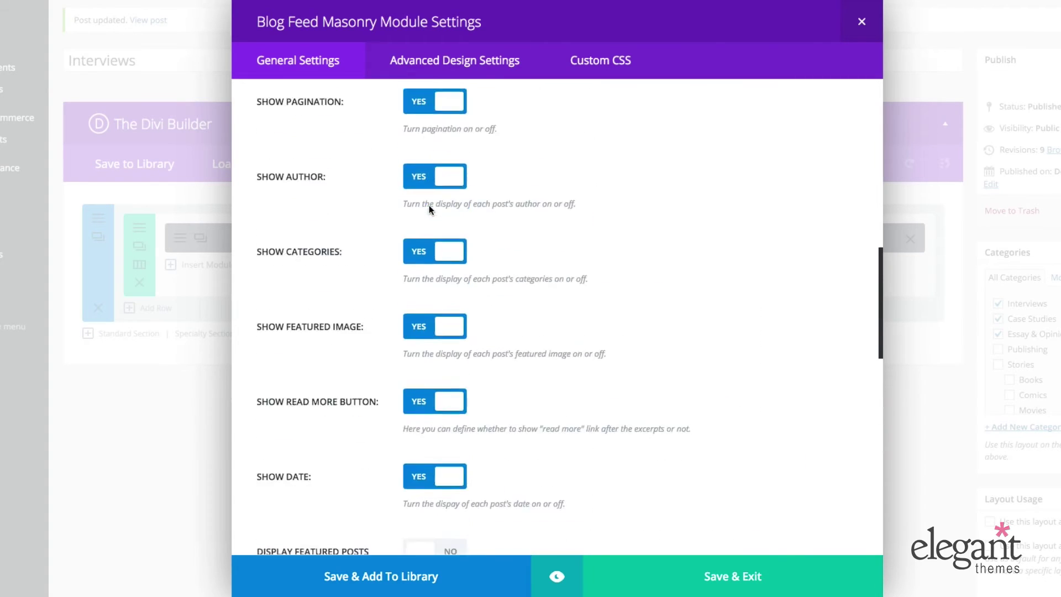
click(435, 76)
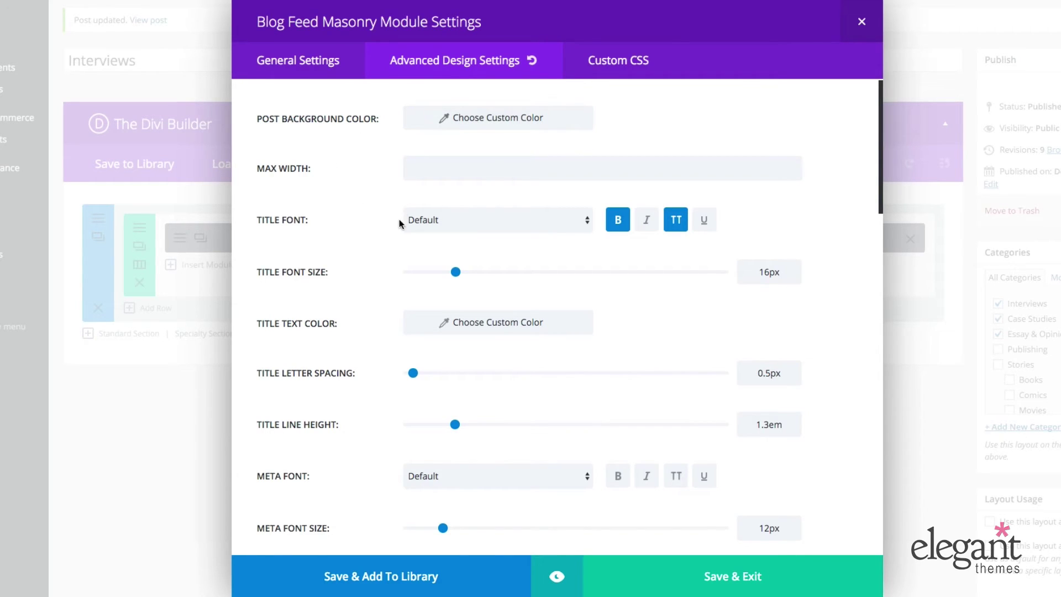
click(419, 167)
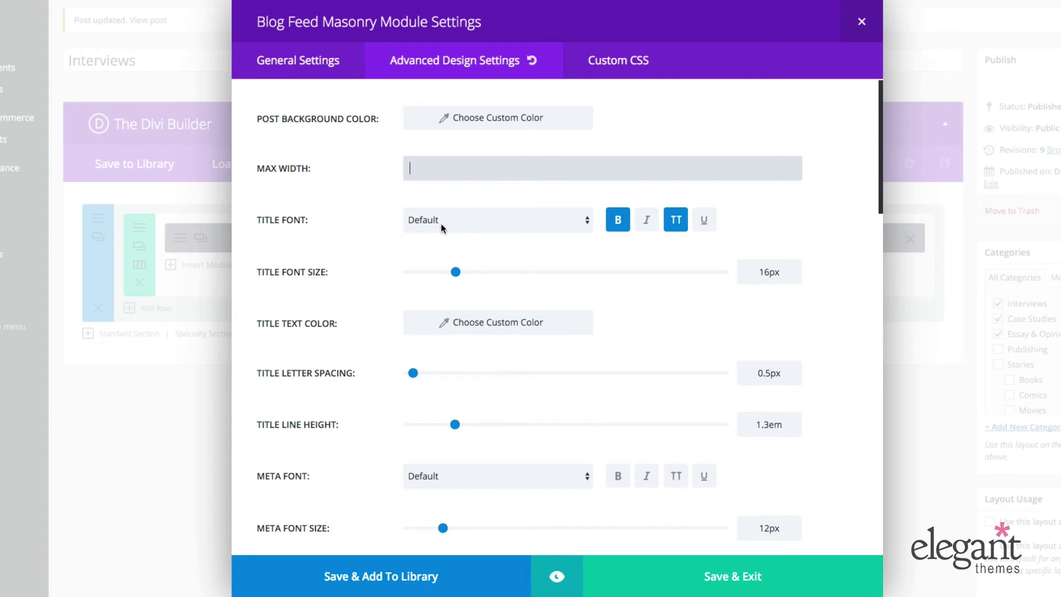
scroll(387, 285, down, 1)
scroll(388, 286, down, 2)
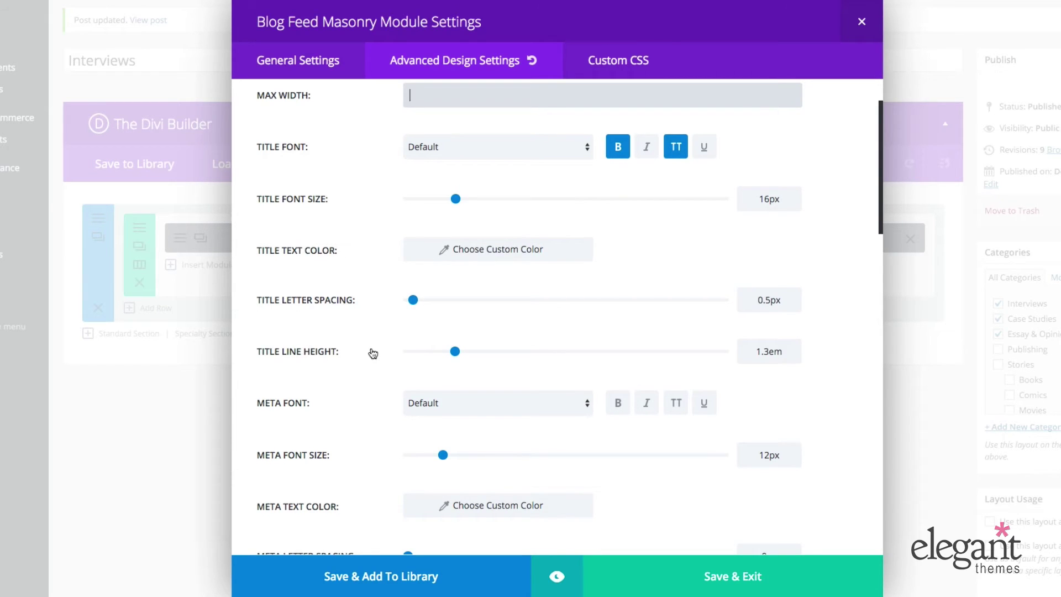
scroll(381, 355, up, 1)
scroll(394, 335, down, 5)
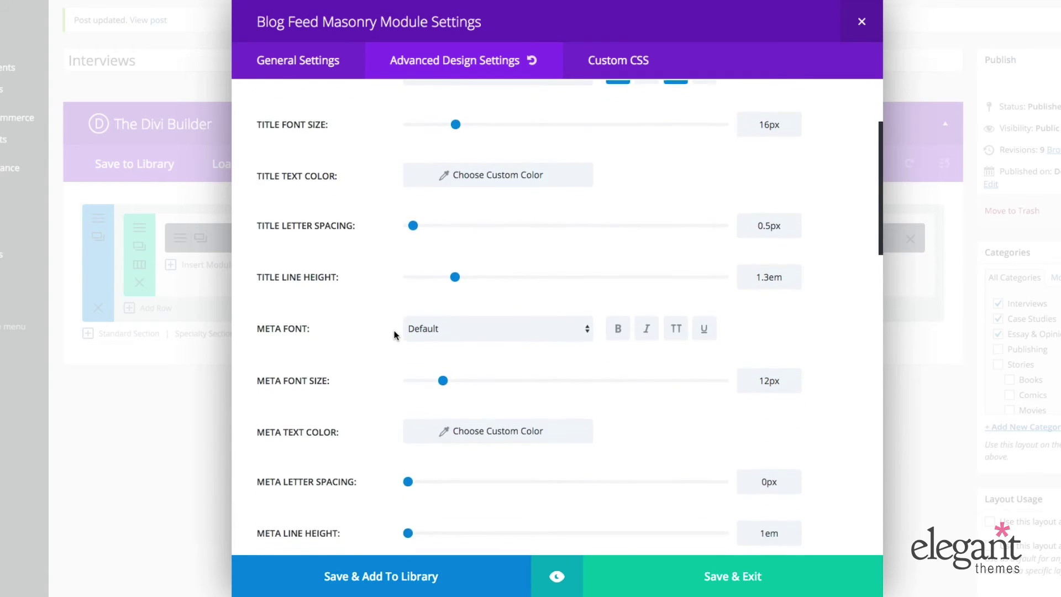
scroll(395, 335, down, 6)
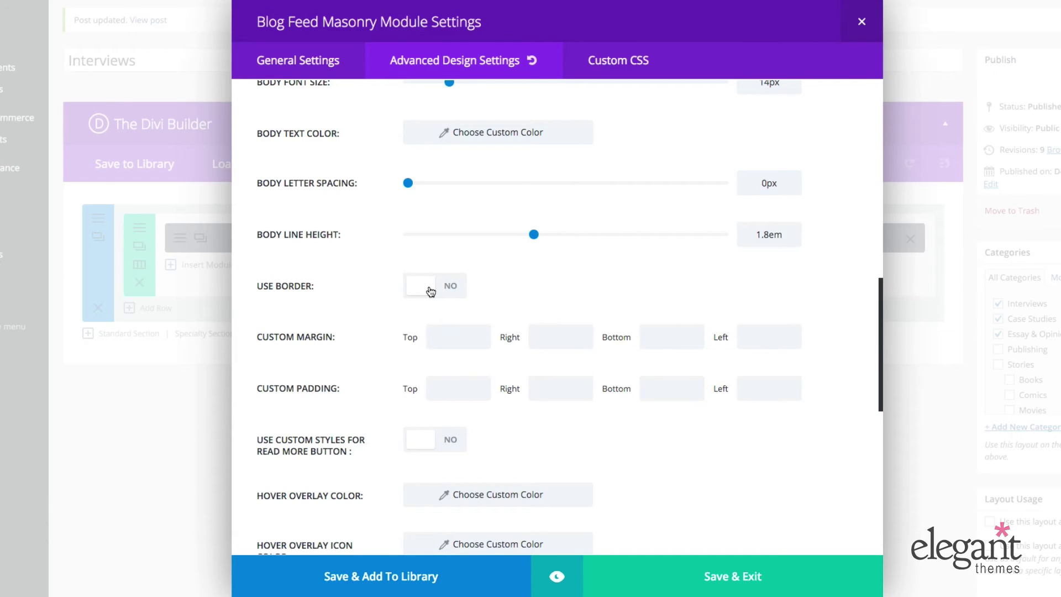
scroll(403, 325, down, 1)
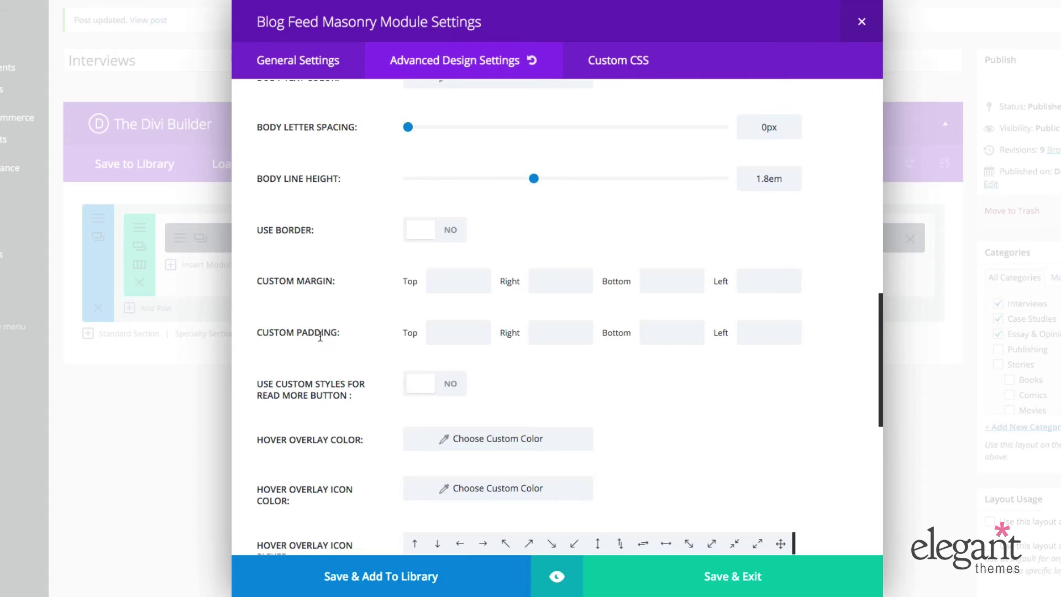
click(550, 276)
click(448, 276)
scroll(361, 324, down, 1)
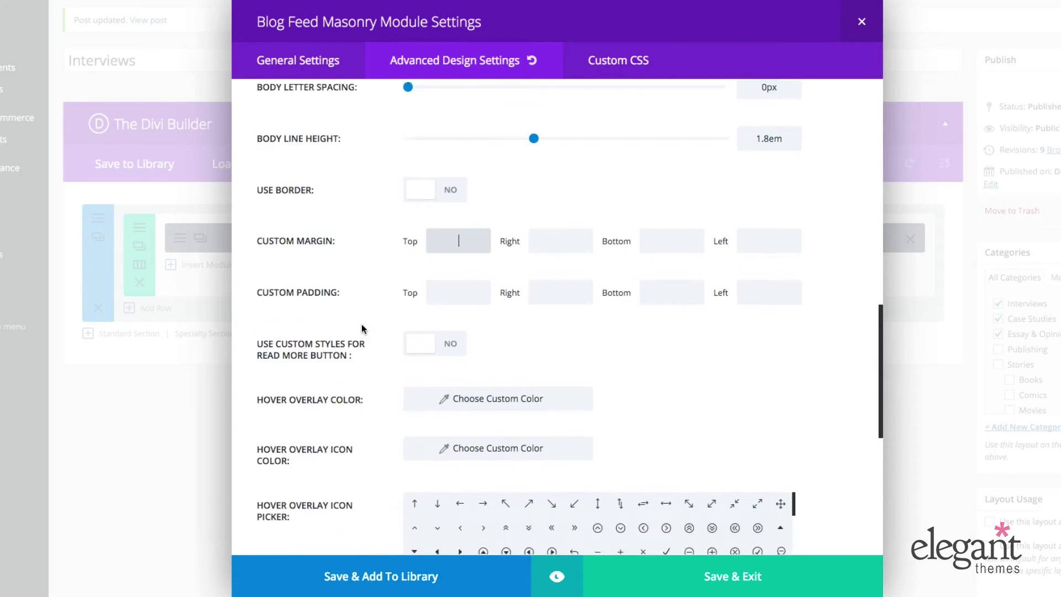
scroll(362, 348, down, 1)
scroll(367, 371, down, 1)
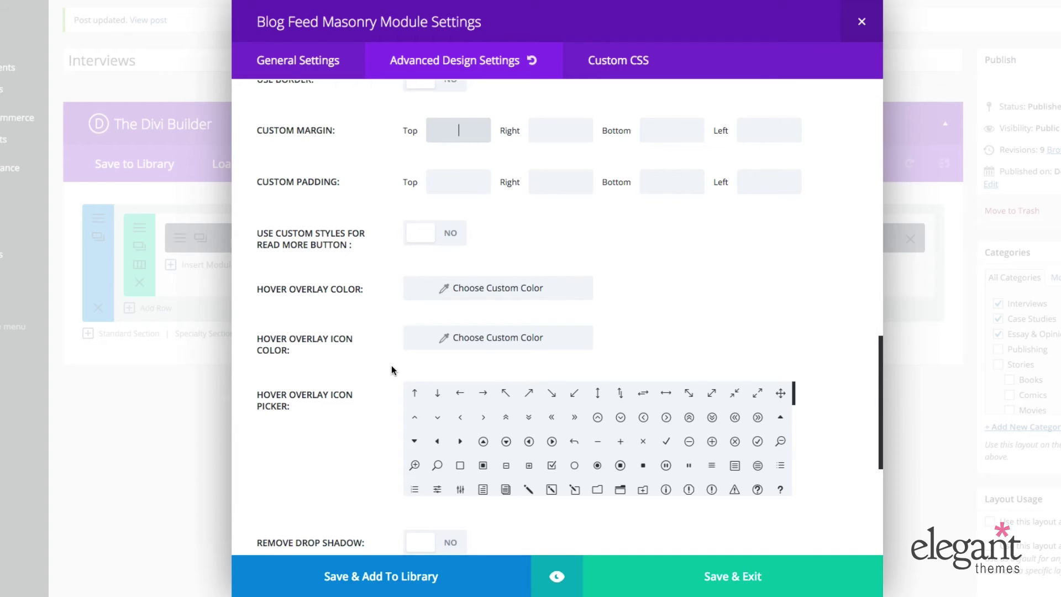
click(429, 236)
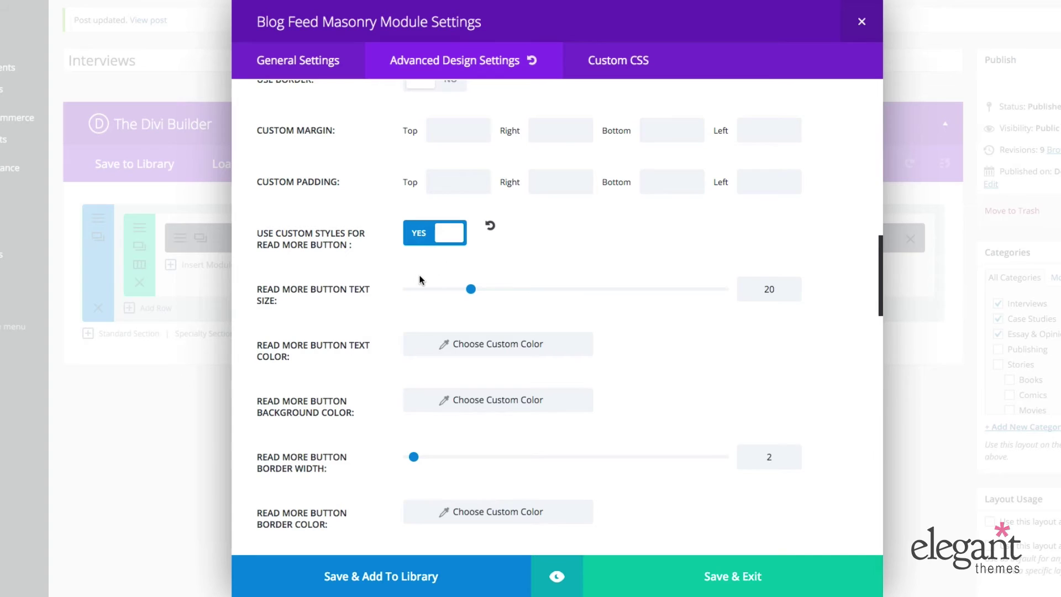
scroll(410, 286, down, 2)
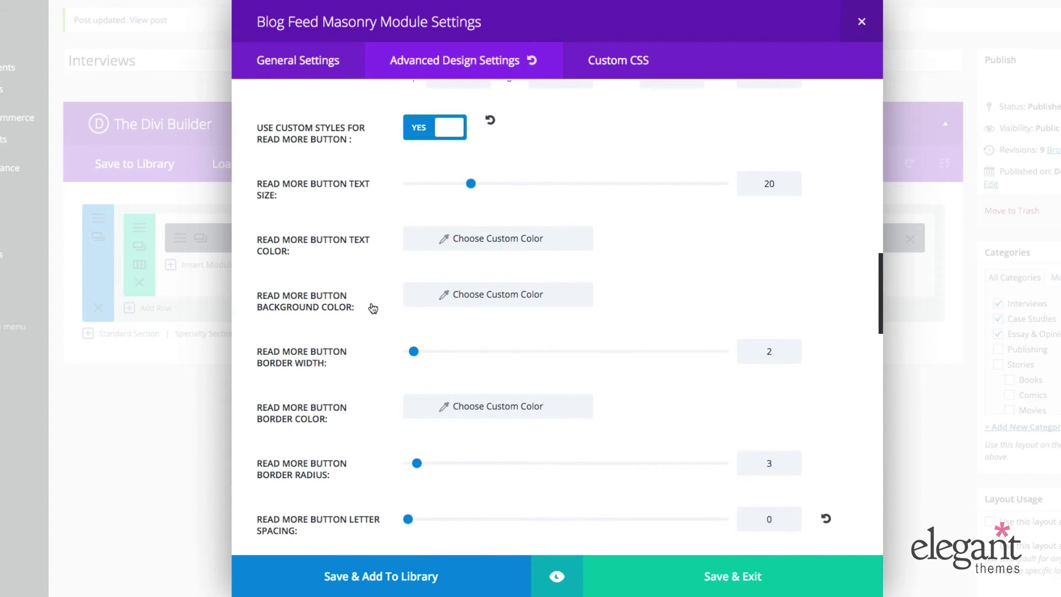
scroll(375, 308, down, 3)
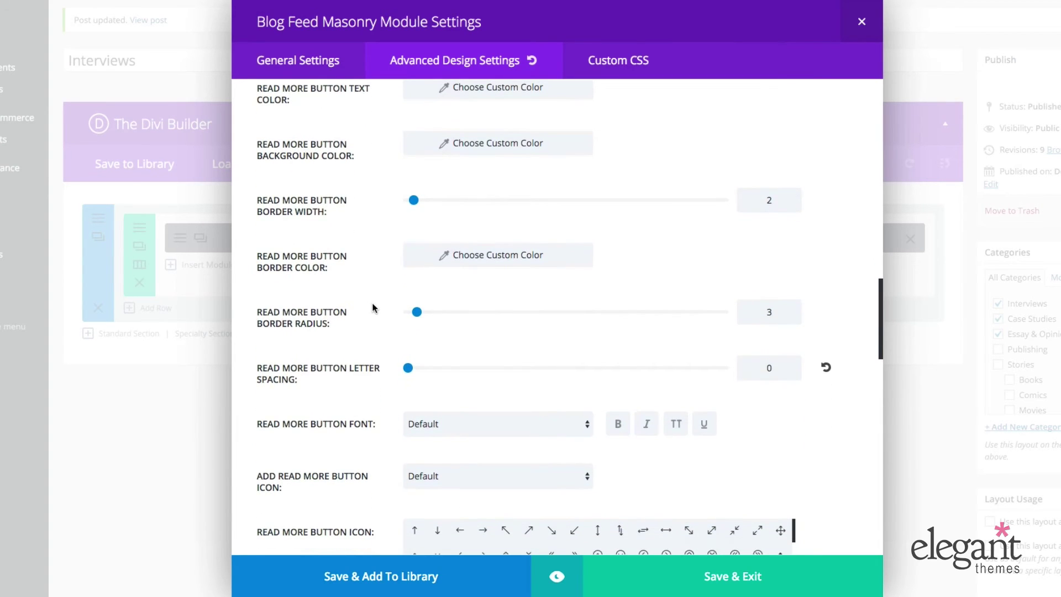
scroll(374, 308, down, 1)
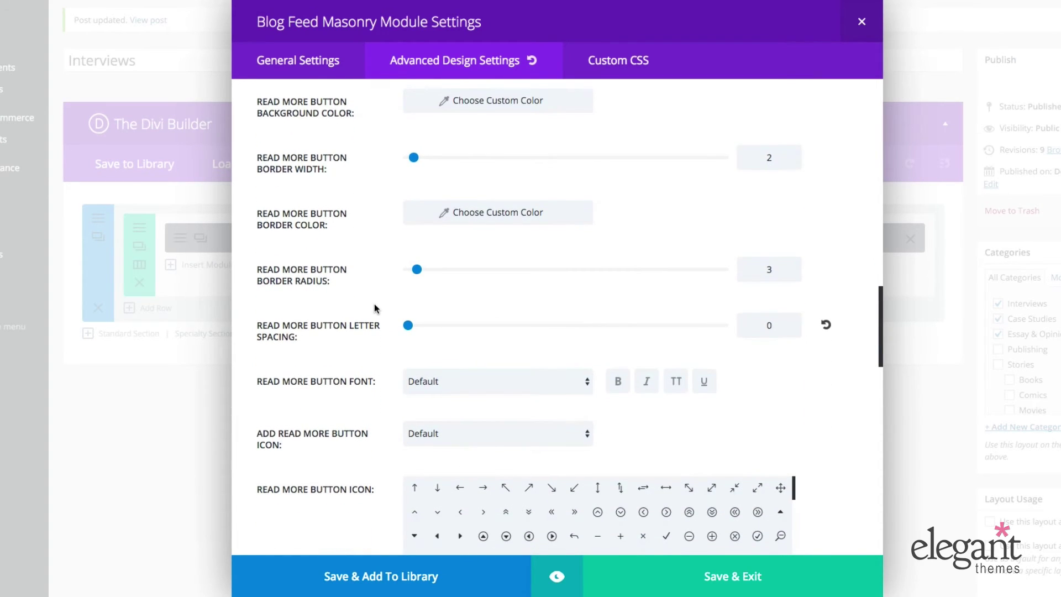
scroll(374, 307, down, 2)
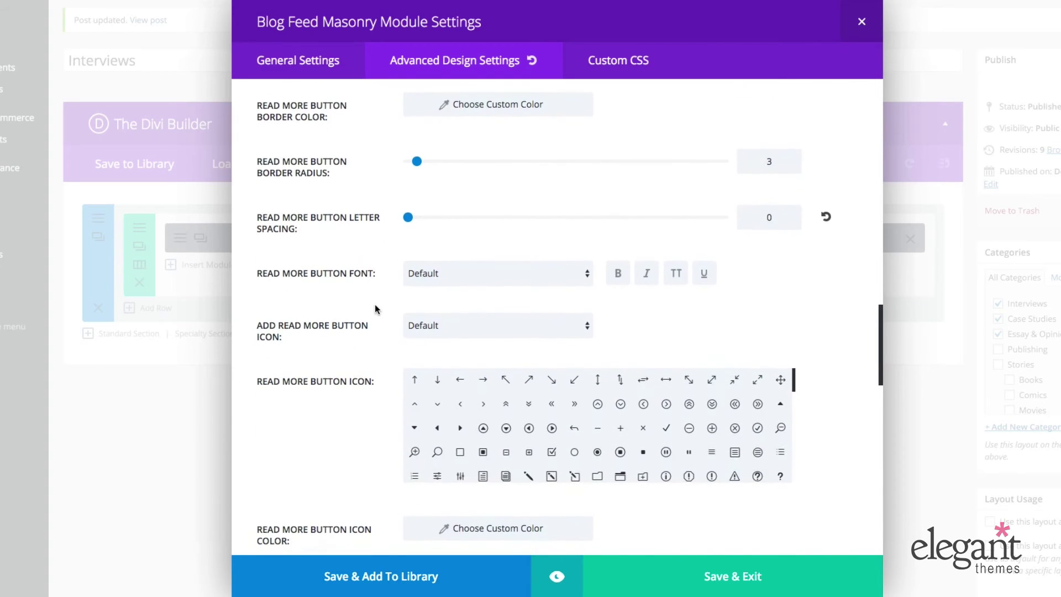
scroll(375, 309, down, 1)
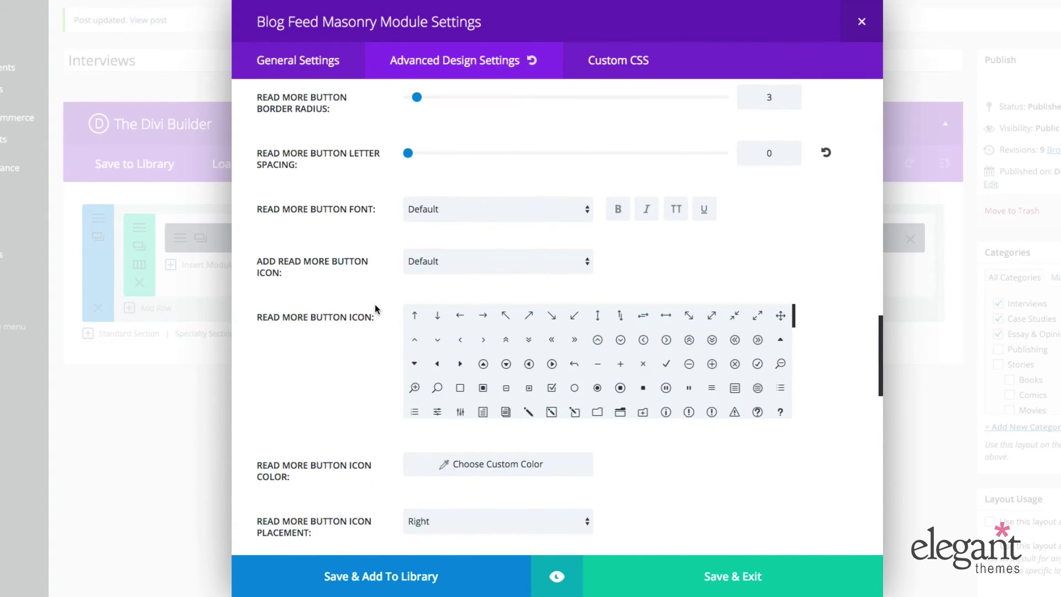
scroll(375, 309, down, 1)
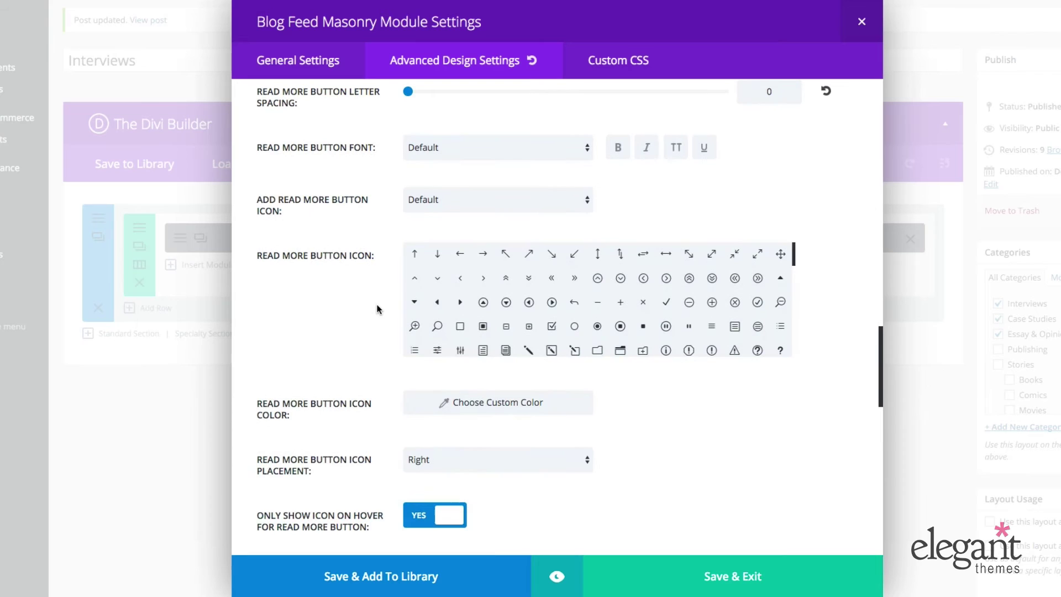
scroll(377, 309, down, 1)
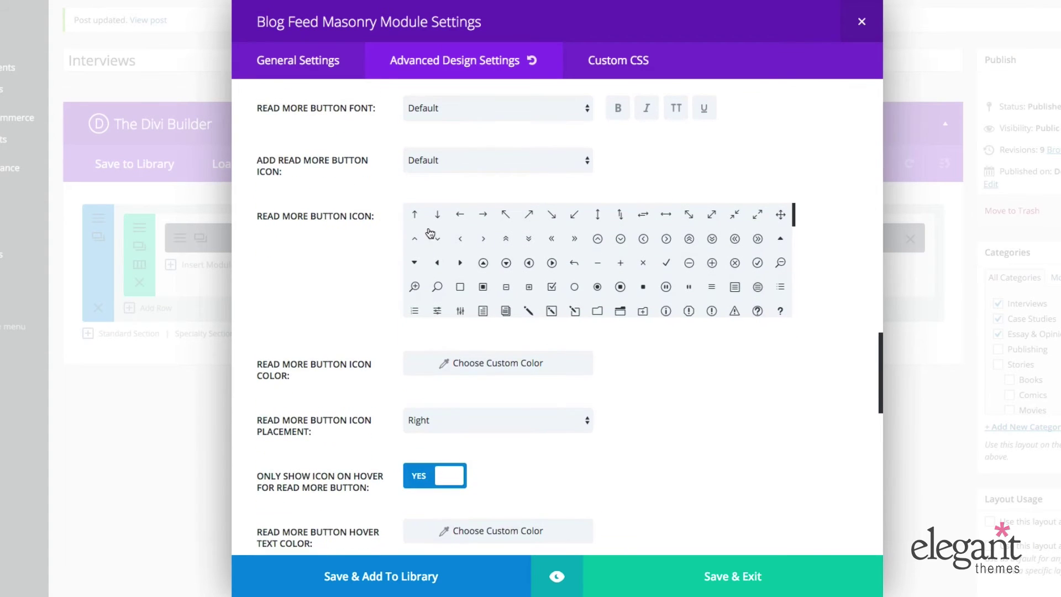
scroll(409, 276, down, 3)
scroll(333, 300, down, 3)
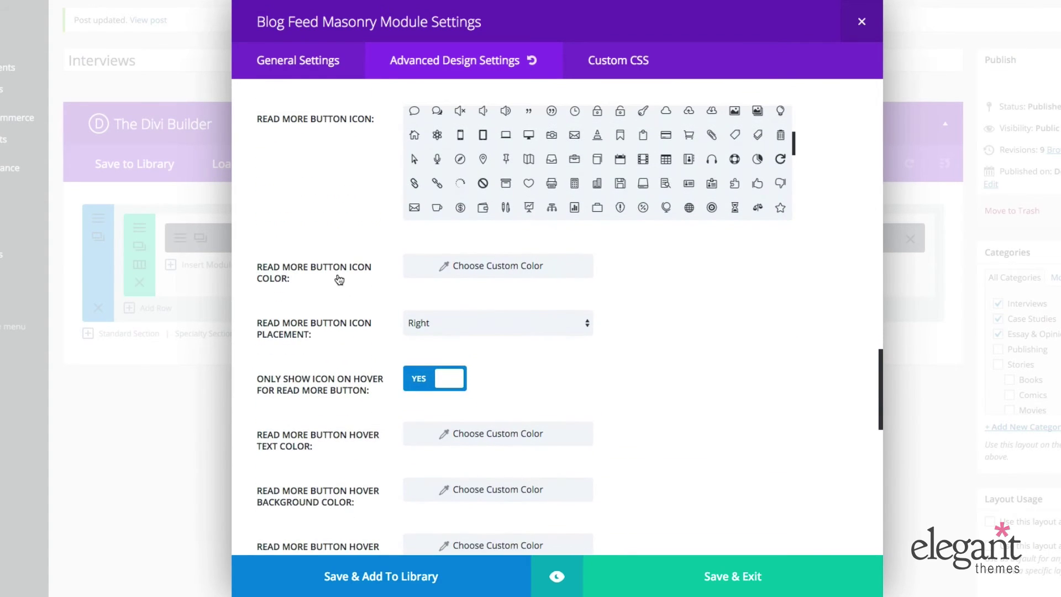
scroll(329, 284, down, 1)
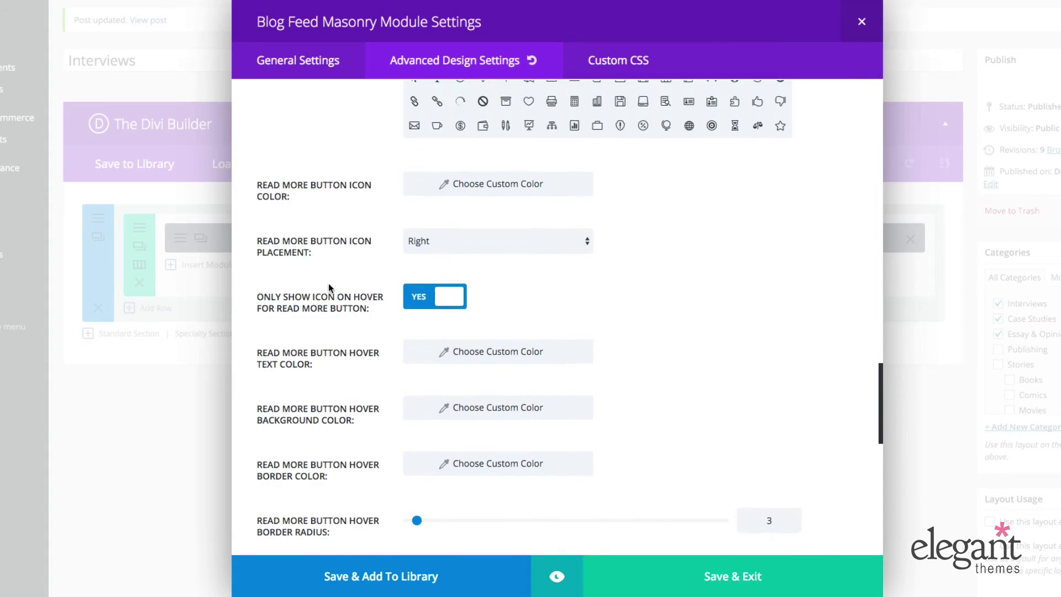
scroll(341, 308, down, 1)
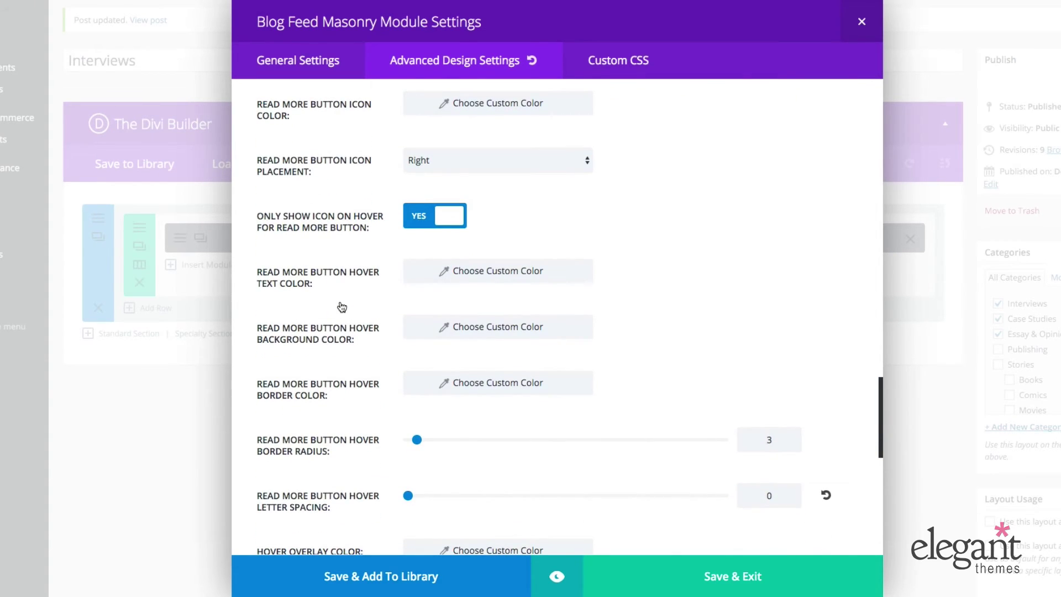
scroll(342, 308, down, 1)
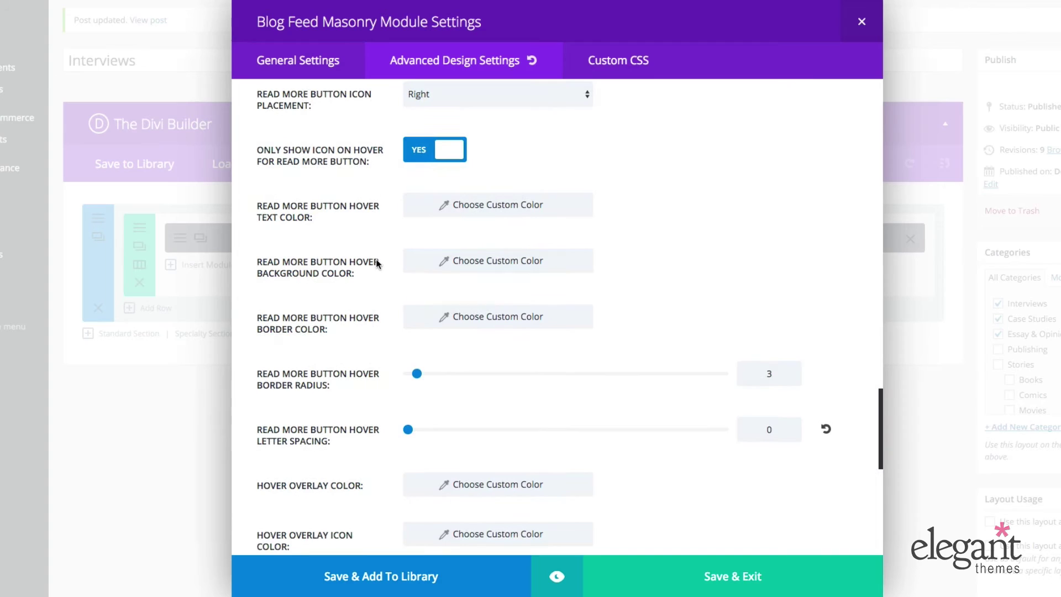
scroll(360, 287, down, 2)
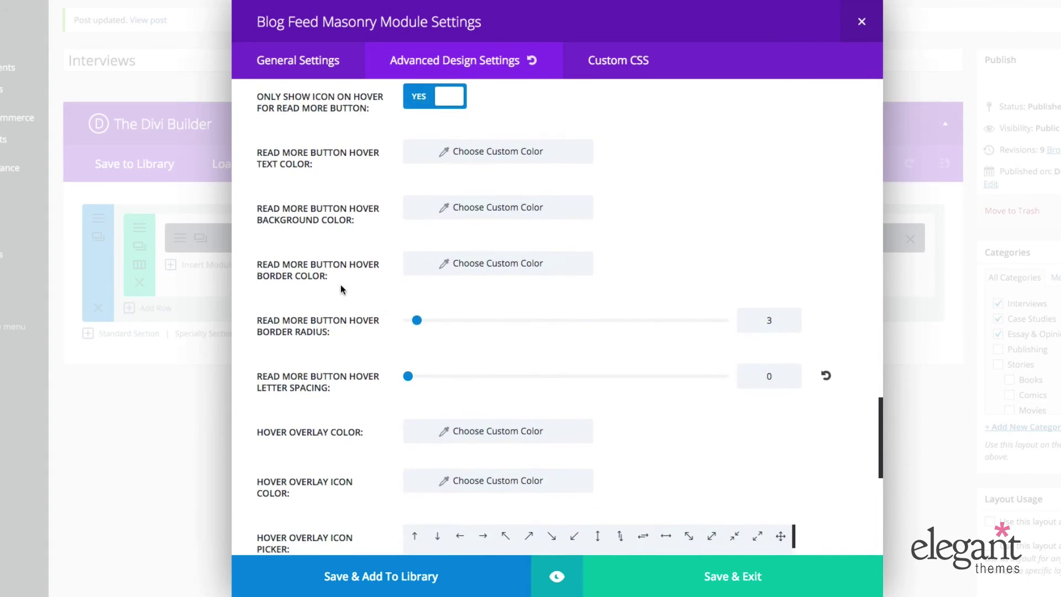
scroll(337, 288, down, 2)
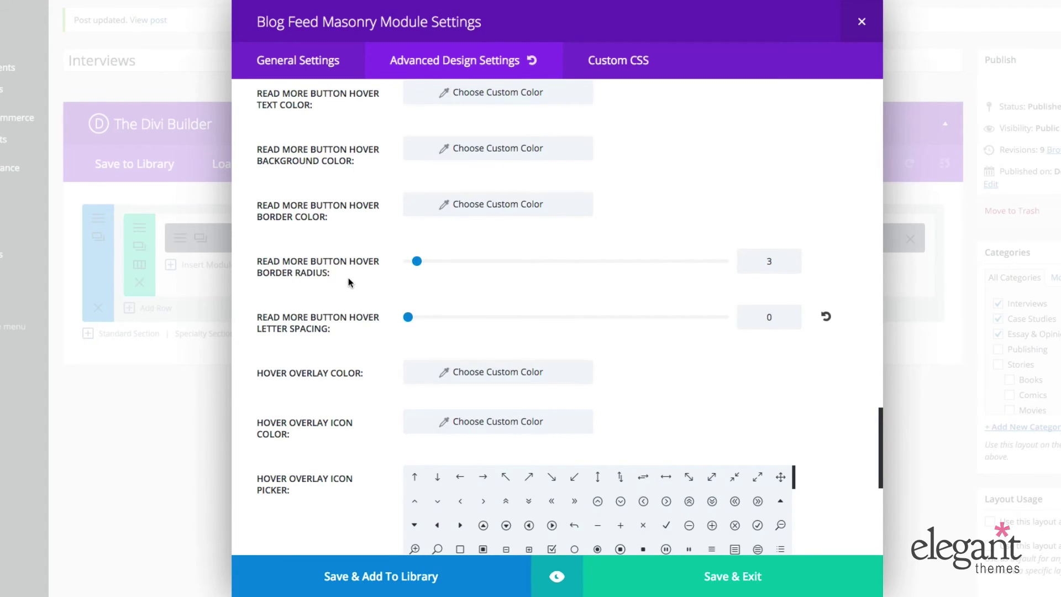
scroll(348, 279, down, 2)
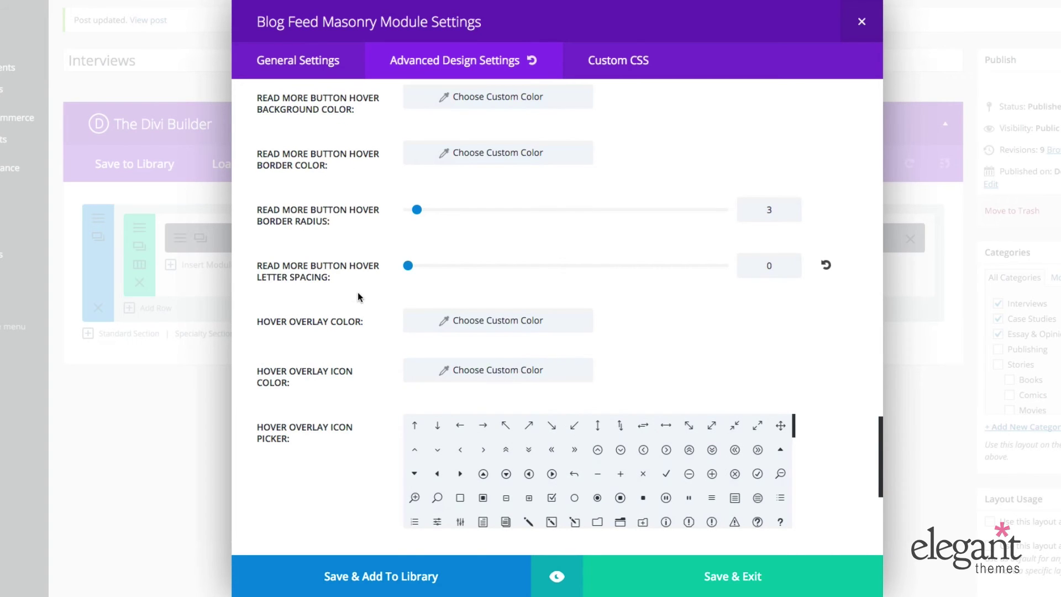
scroll(366, 297, down, 2)
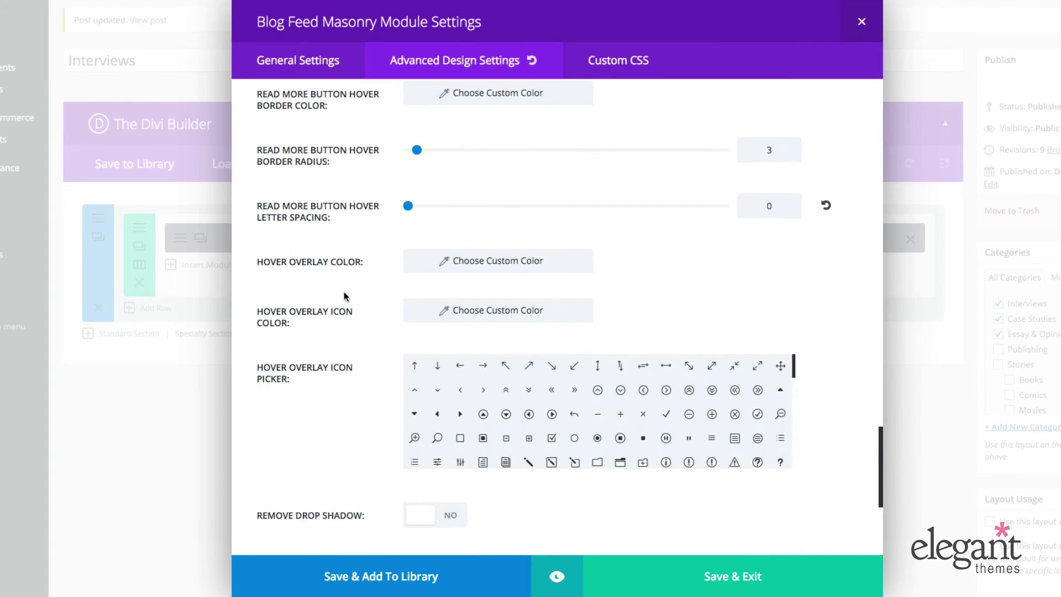
scroll(337, 279, down, 1)
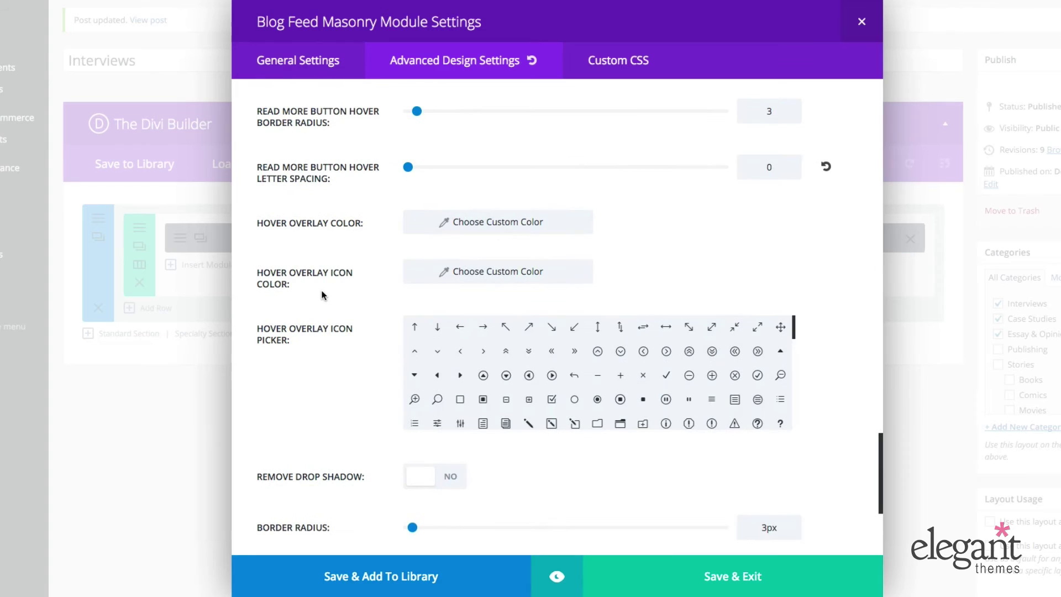
scroll(326, 296, down, 2)
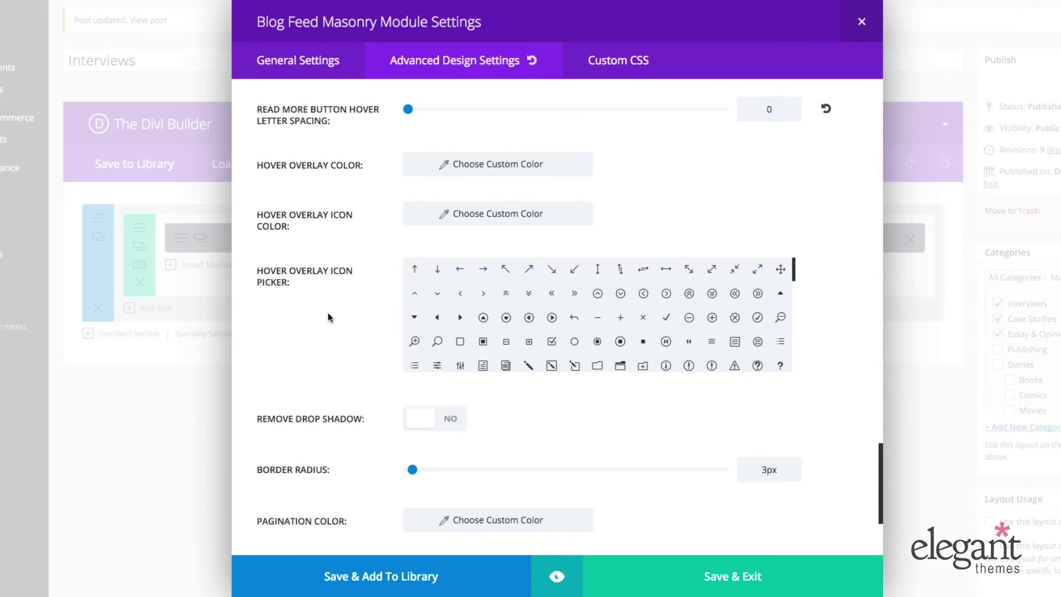
scroll(328, 317, down, 2)
scroll(328, 317, up, 3)
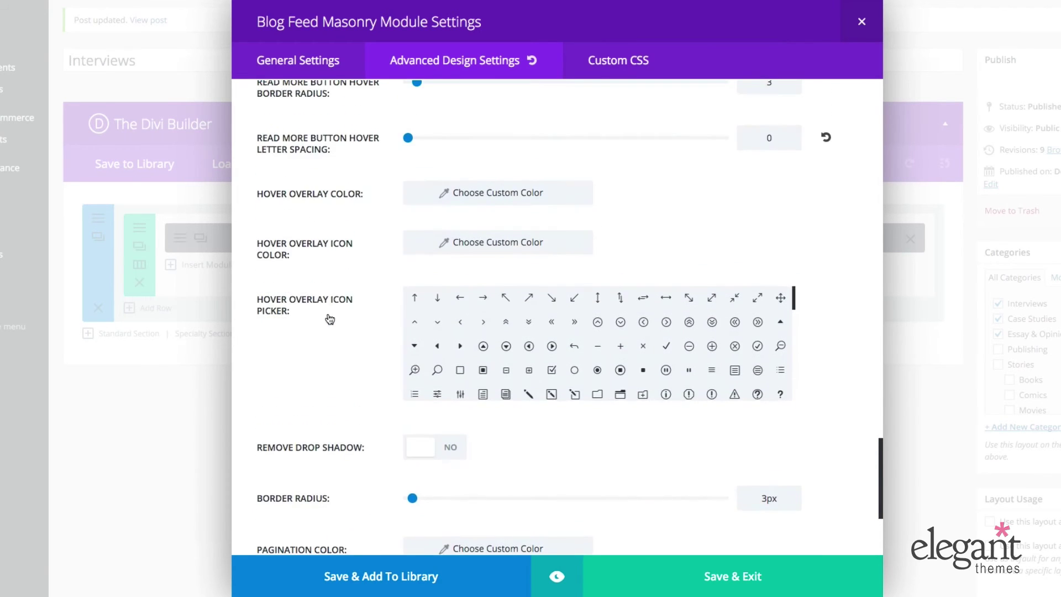
scroll(330, 319, up, 15)
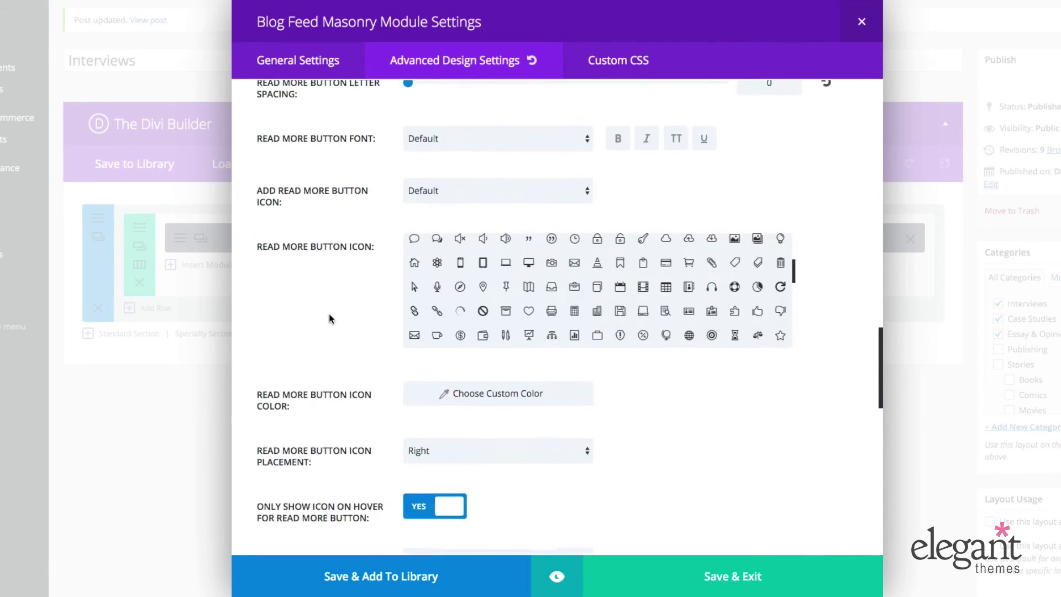
scroll(329, 319, up, 14)
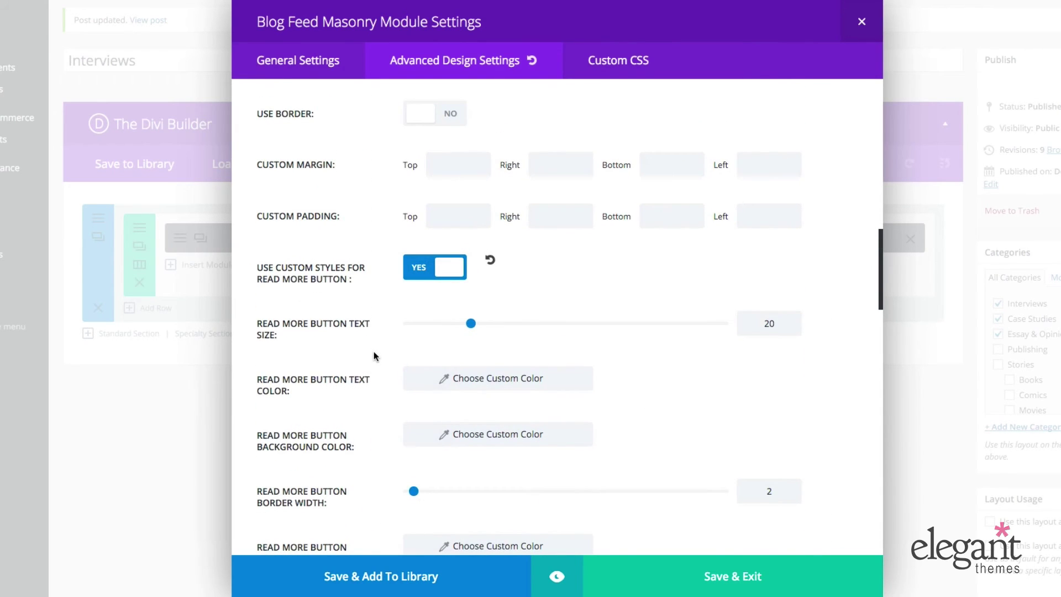
Reset Use Custom Styles for Read More Button to NO, then review border radius, shadow and pagination
click(491, 262)
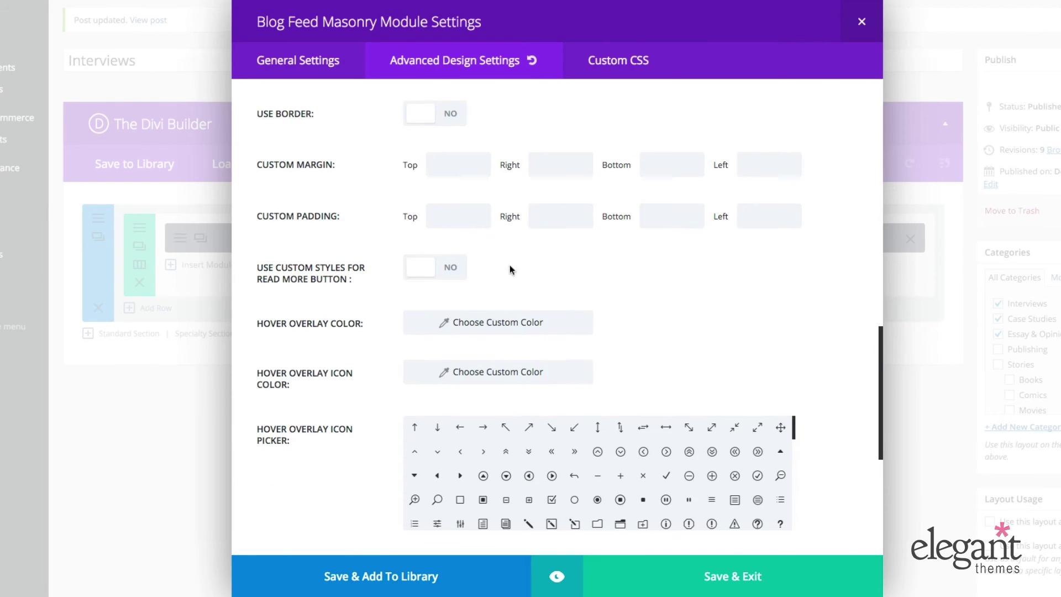
scroll(360, 408, down, 1)
scroll(360, 408, down, 3)
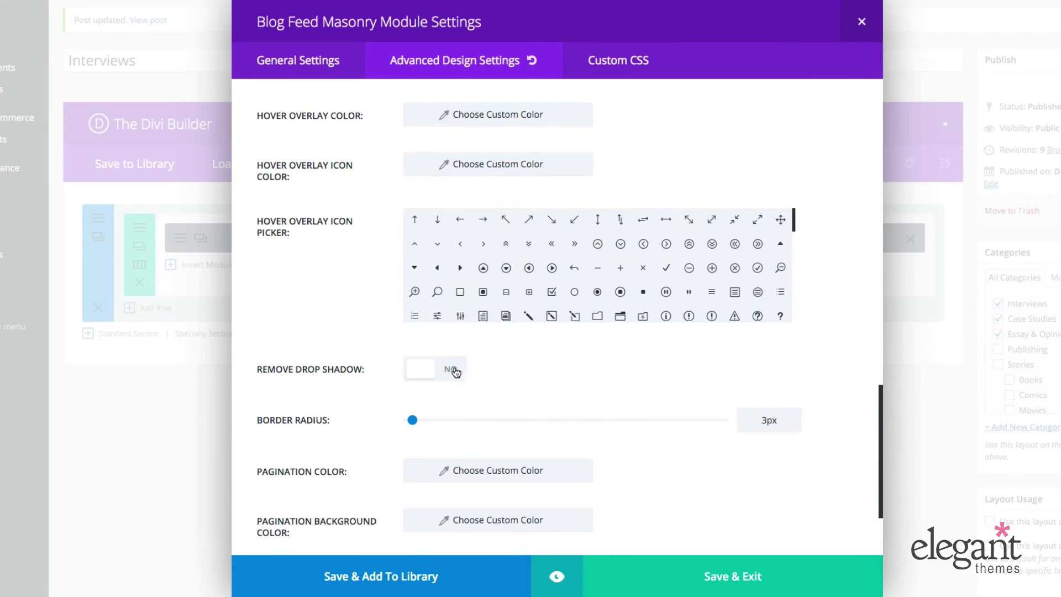
scroll(346, 403, down, 1)
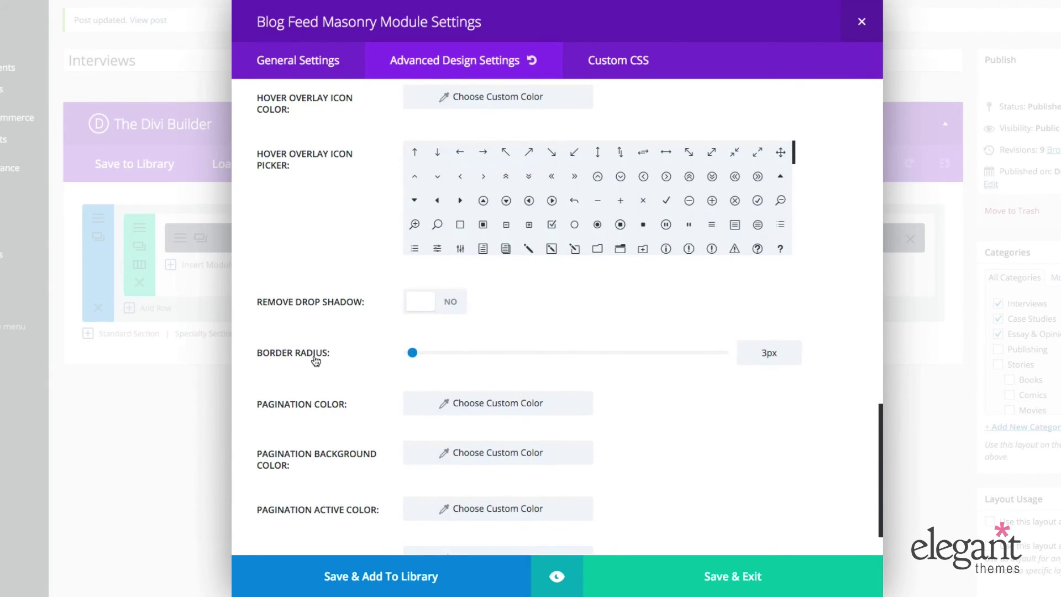
scroll(357, 376, down, 1)
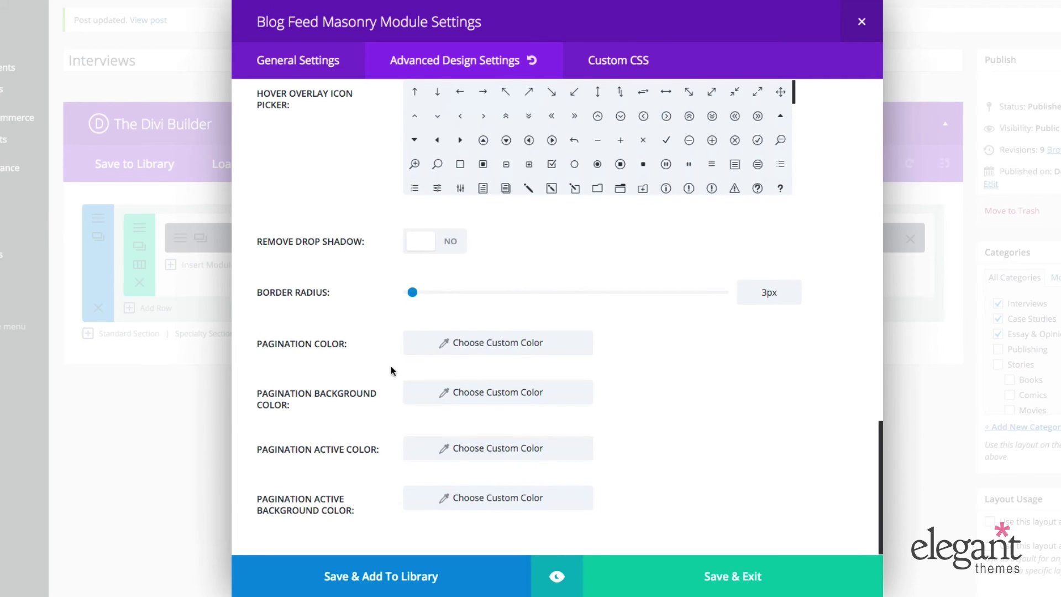
scroll(372, 415, up, 1)
scroll(372, 415, up, 20)
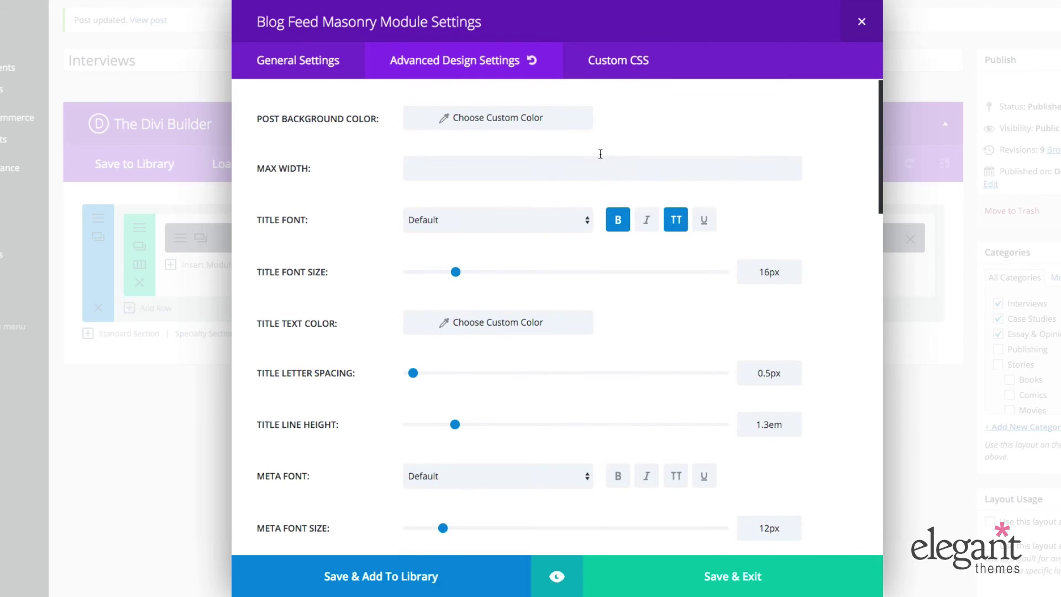
Go through the module's Custom CSS fields from Before down to Pagination Item, all left empty
click(614, 61)
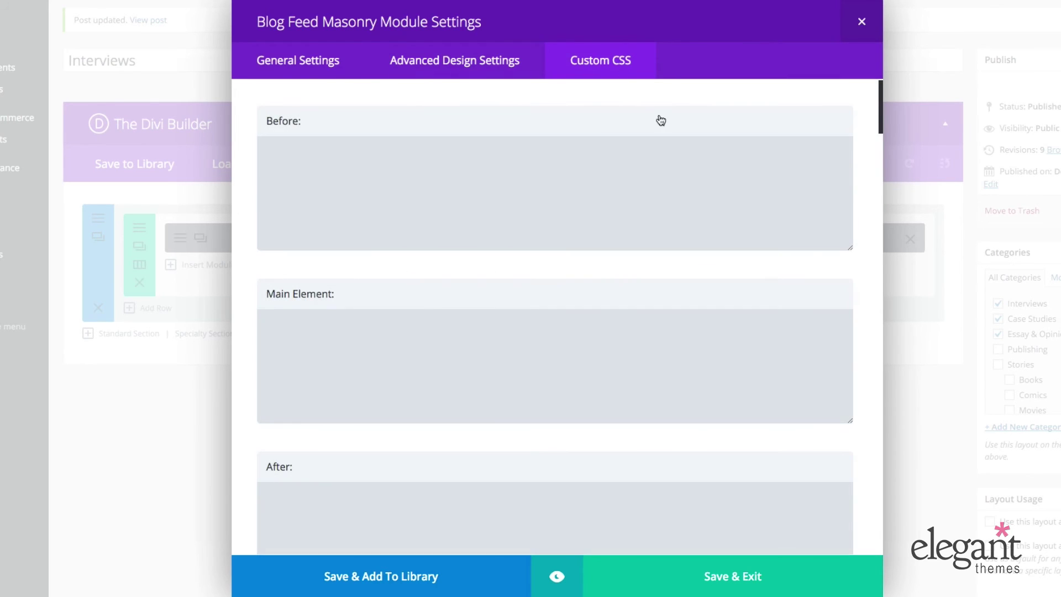
click(623, 190)
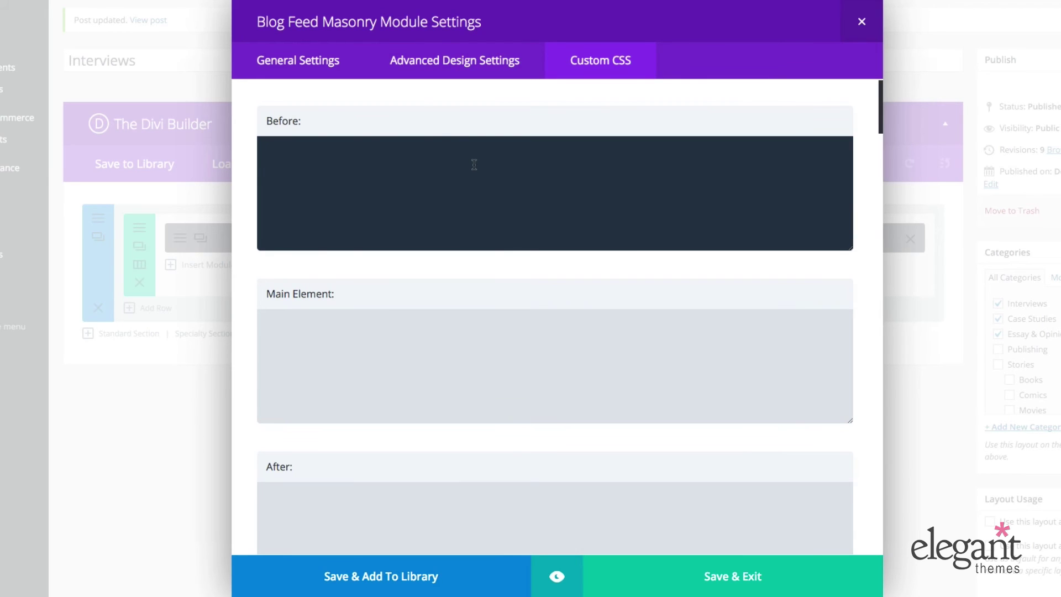
scroll(470, 166, down, 1)
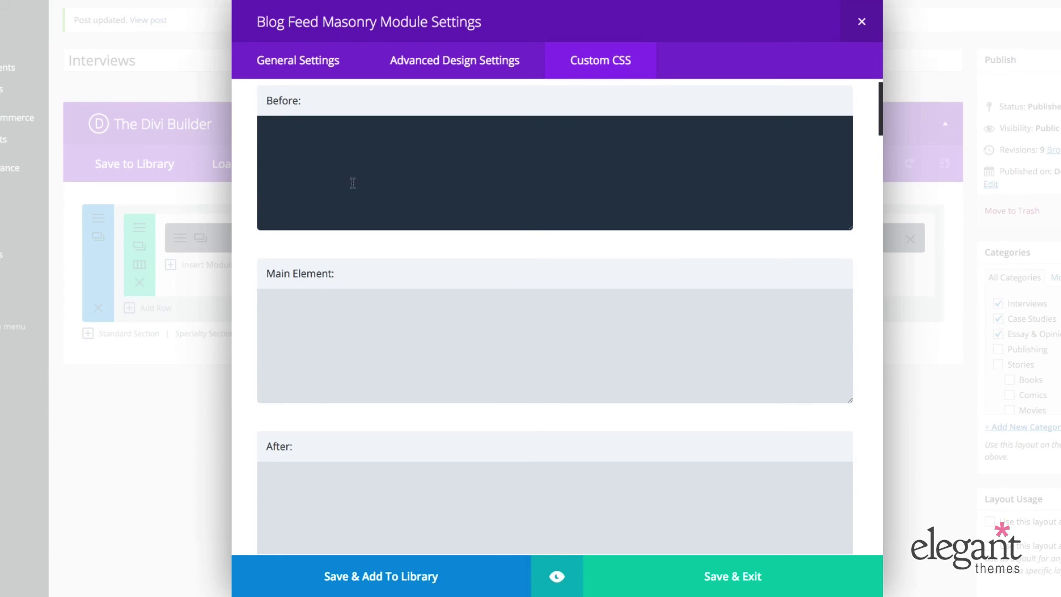
scroll(464, 209, down, 8)
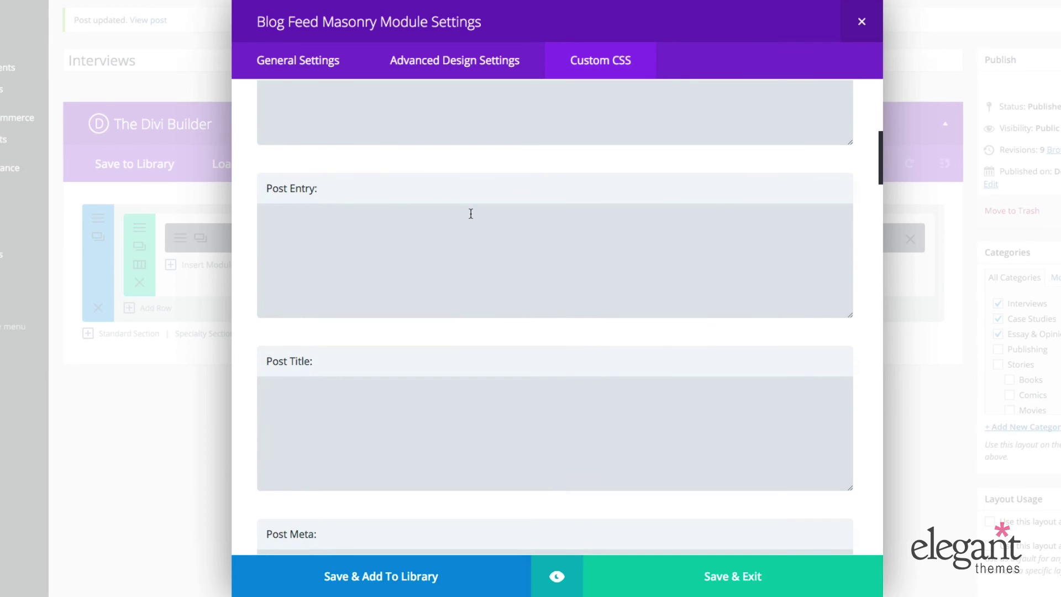
scroll(471, 213, down, 6)
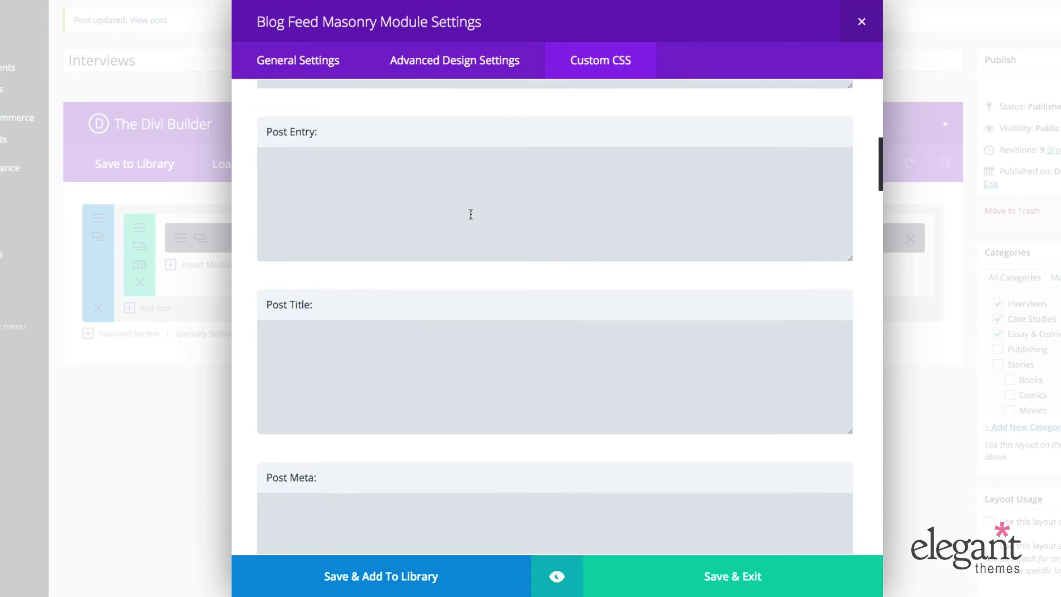
scroll(480, 227, down, 3)
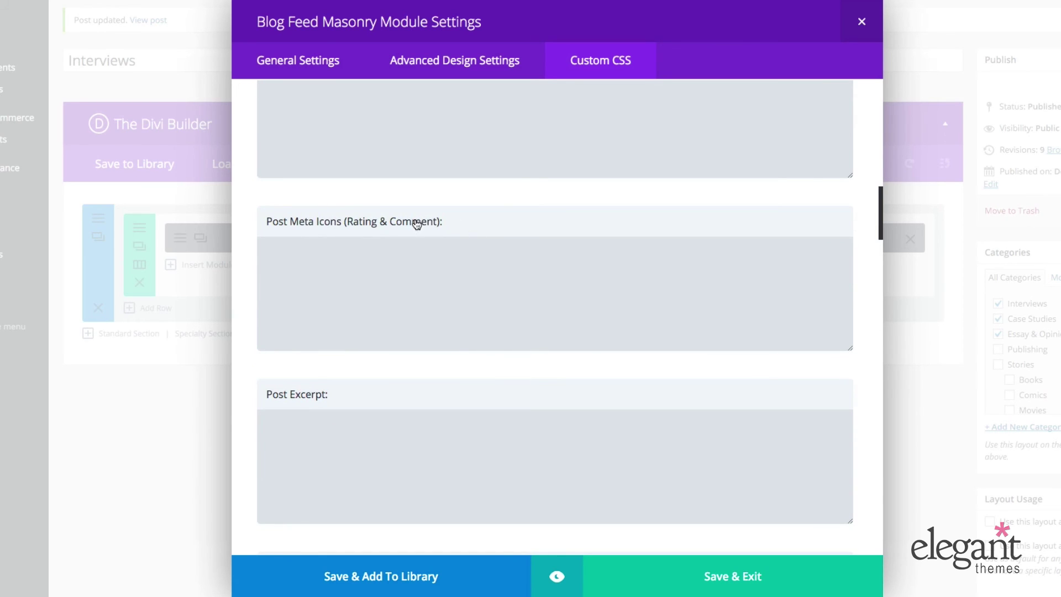
scroll(506, 242, down, 3)
scroll(510, 243, down, 6)
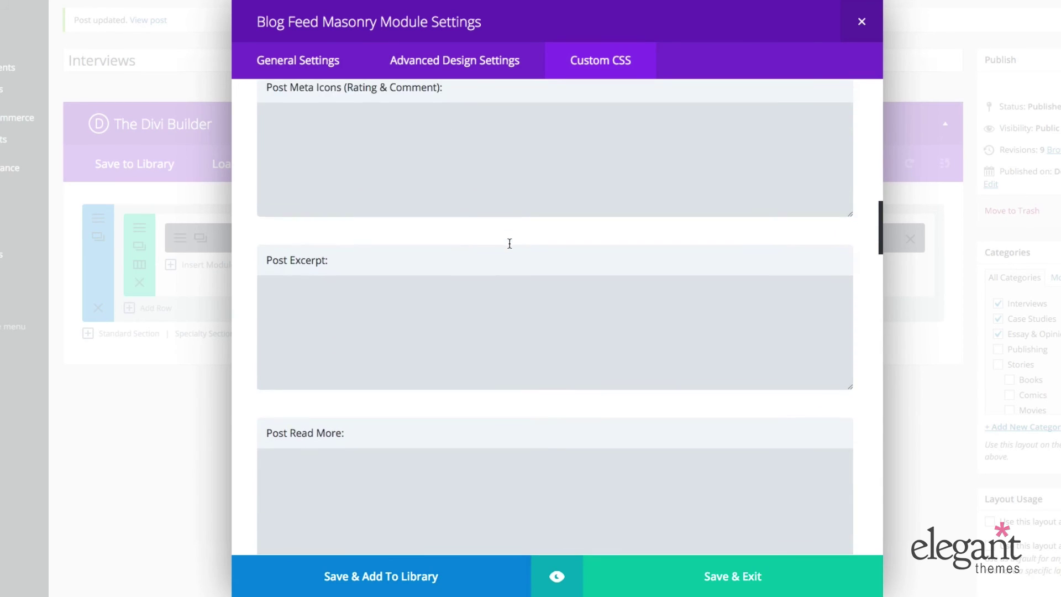
scroll(512, 246, down, 8)
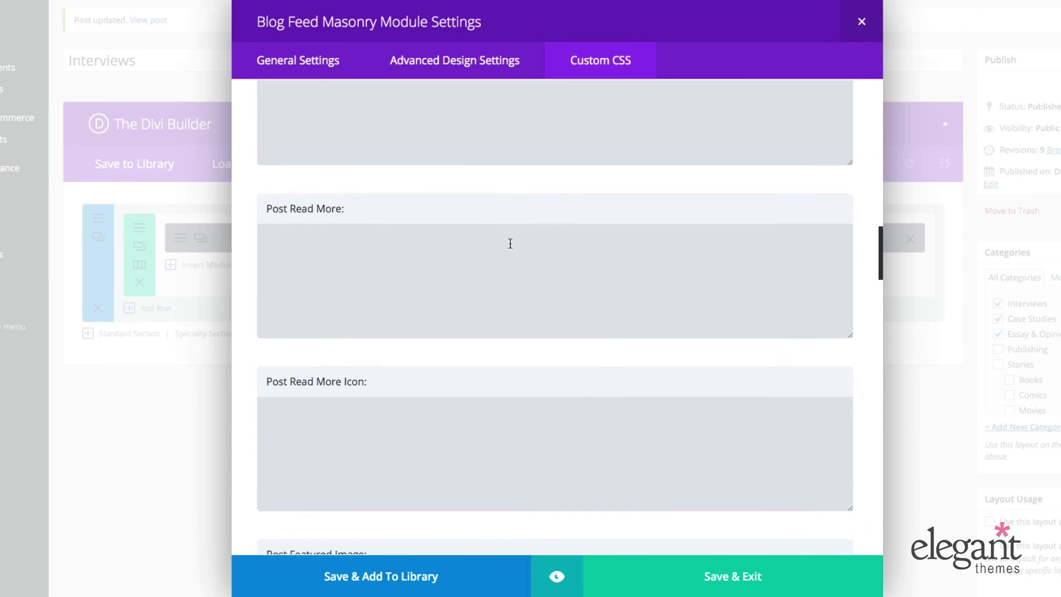
scroll(511, 246, down, 12)
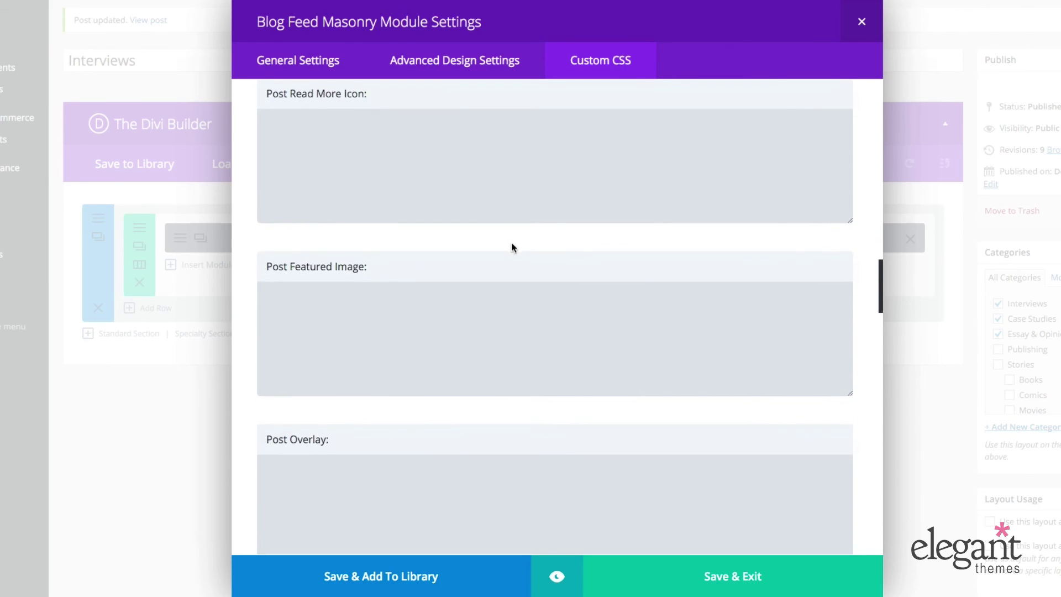
scroll(504, 241, down, 5)
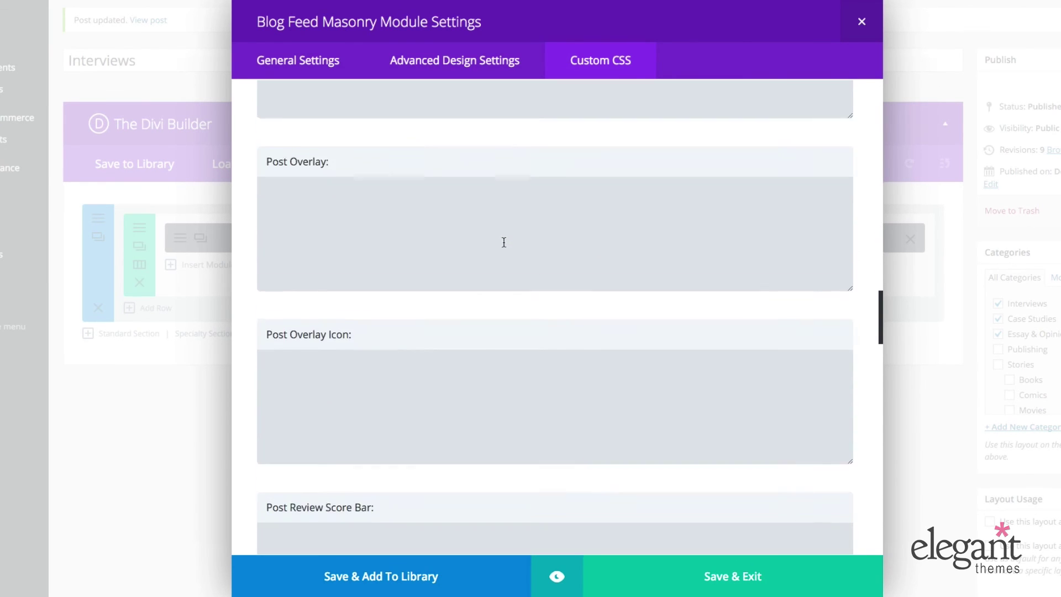
scroll(511, 243, down, 2)
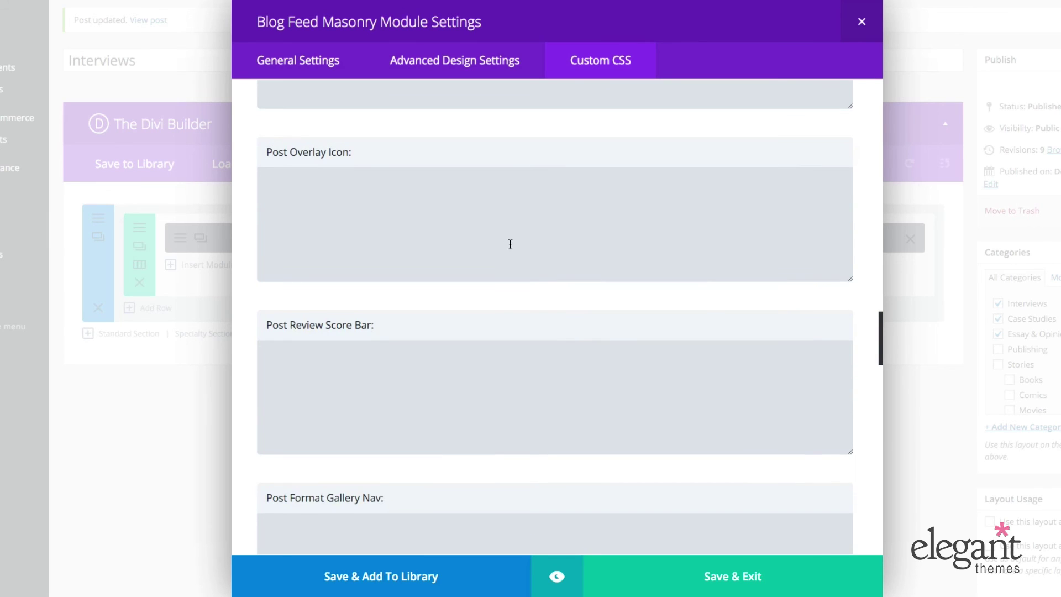
scroll(514, 244, down, 4)
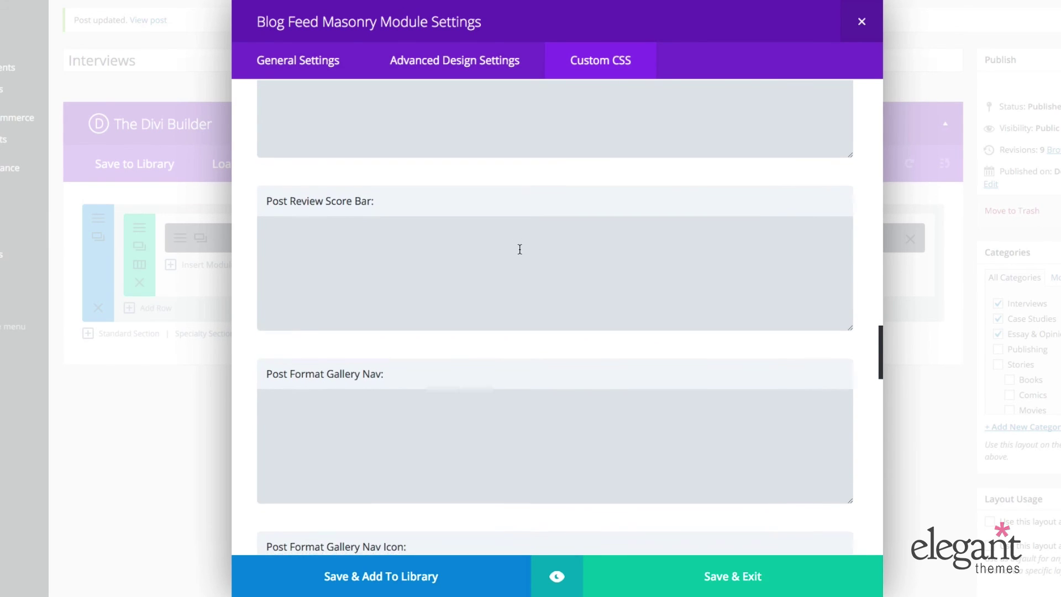
scroll(519, 246, down, 3)
scroll(517, 257, down, 4)
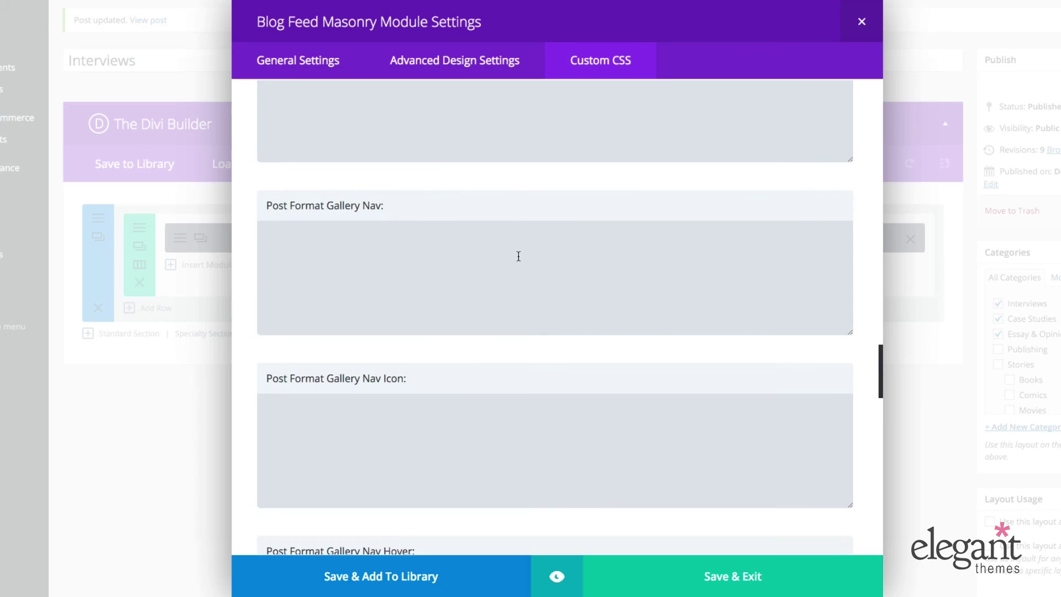
scroll(521, 258, down, 4)
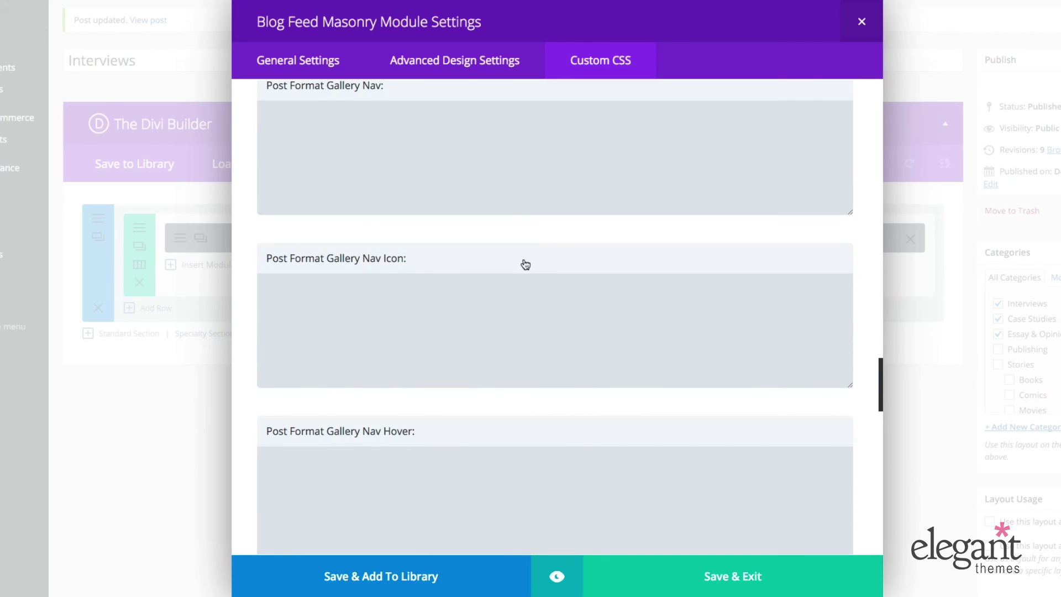
scroll(525, 266, down, 6)
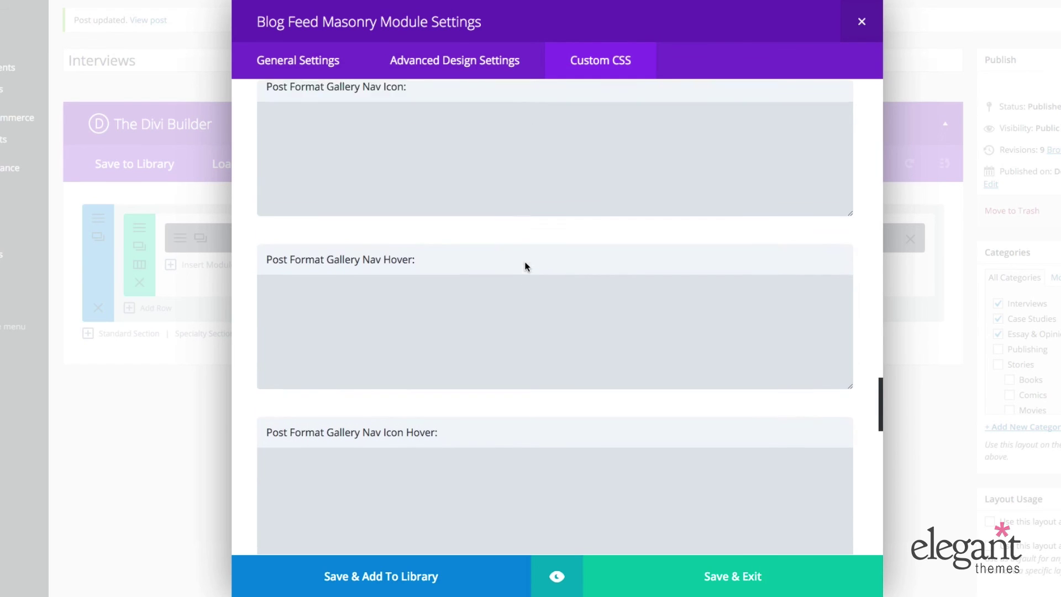
scroll(525, 267, down, 20)
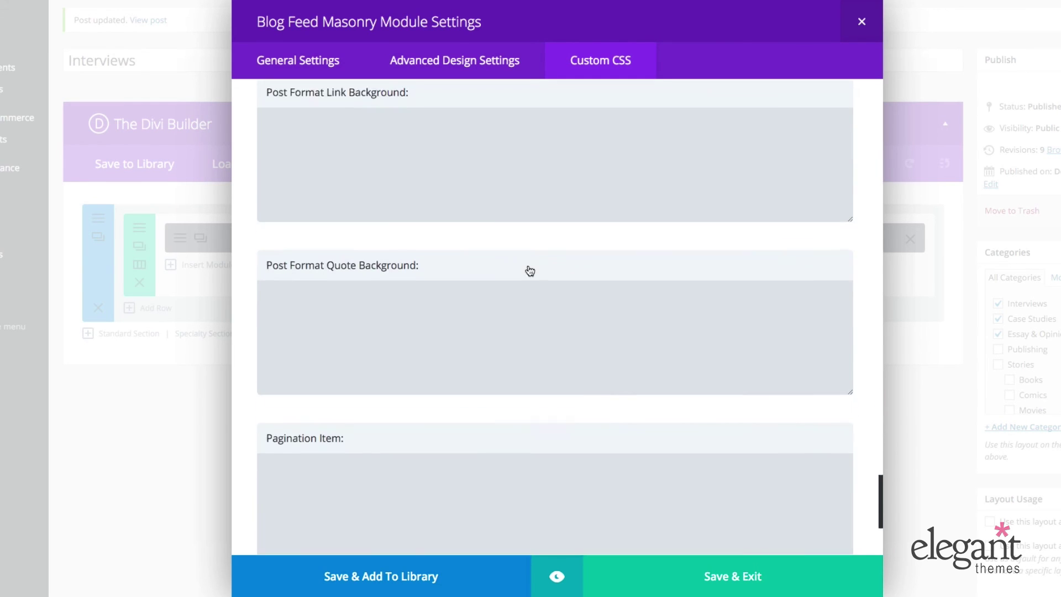
scroll(529, 271, down, 8)
scroll(530, 271, up, 20)
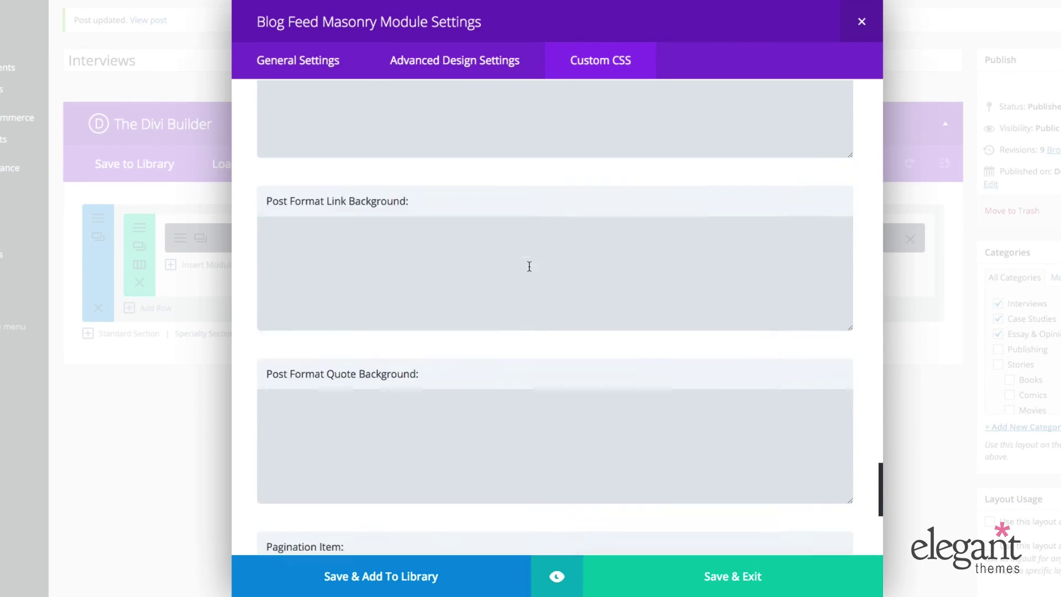
Click into the Post Format Audio Wrapper CSS field and return to the top
click(524, 220)
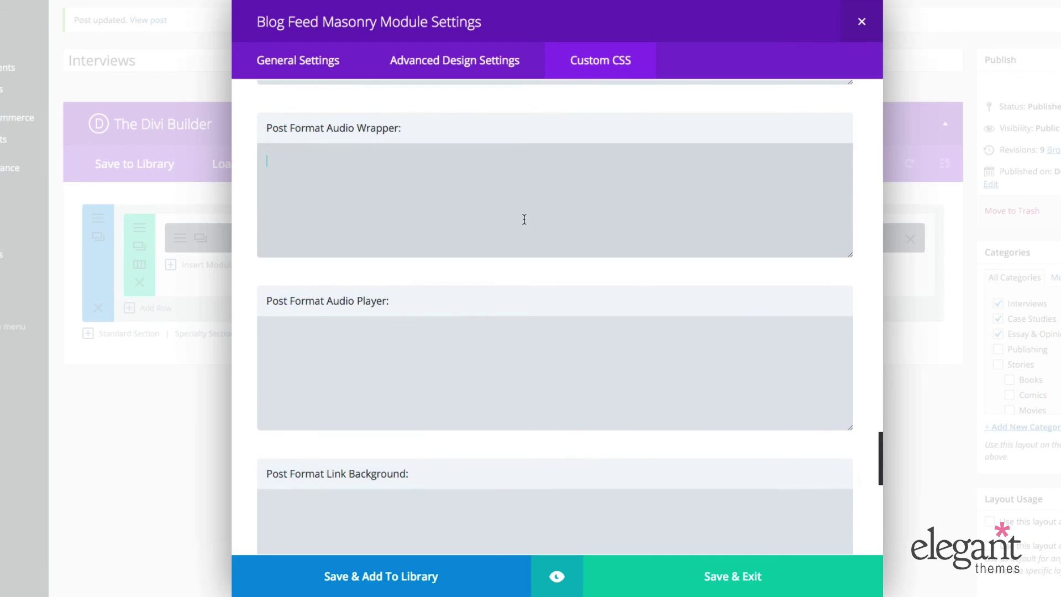
scroll(524, 220, up, 12)
scroll(526, 221, up, 20)
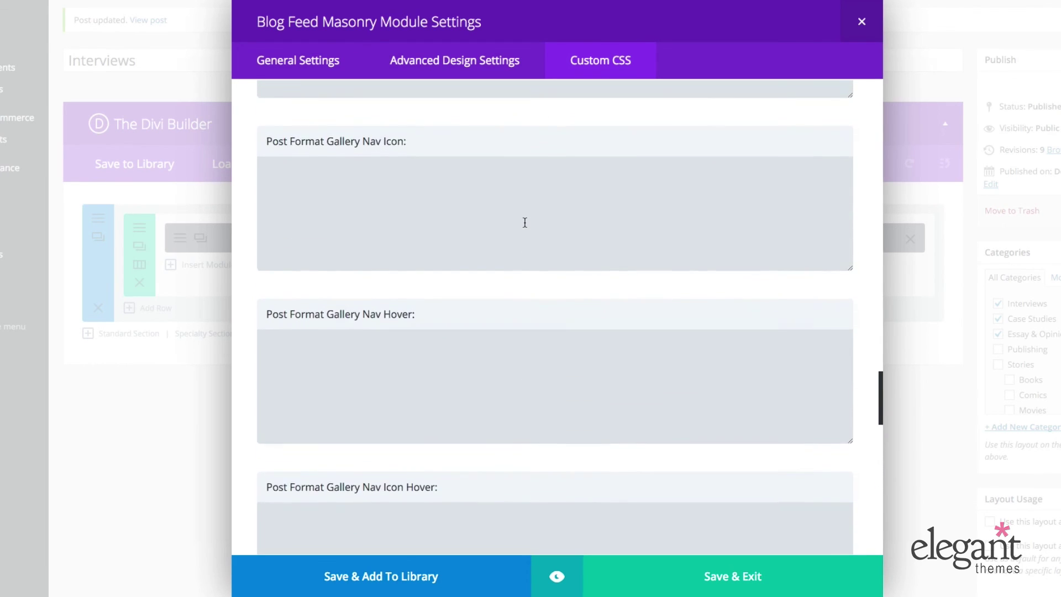
scroll(524, 224, up, 20)
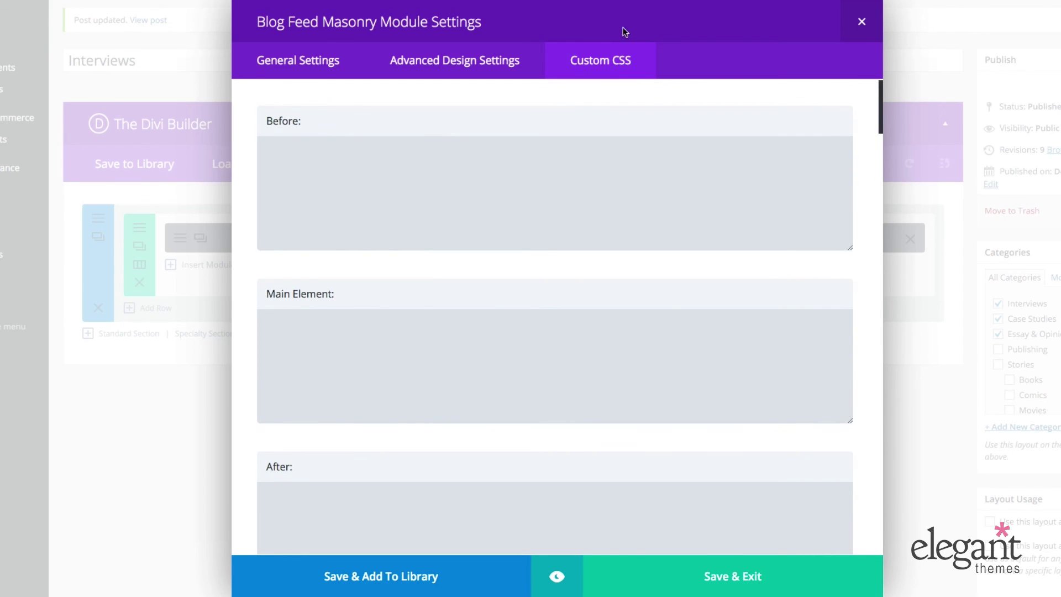
Save the module with Current Category ticked, then unassign Case Studies and Essay & Opinion
click(307, 66)
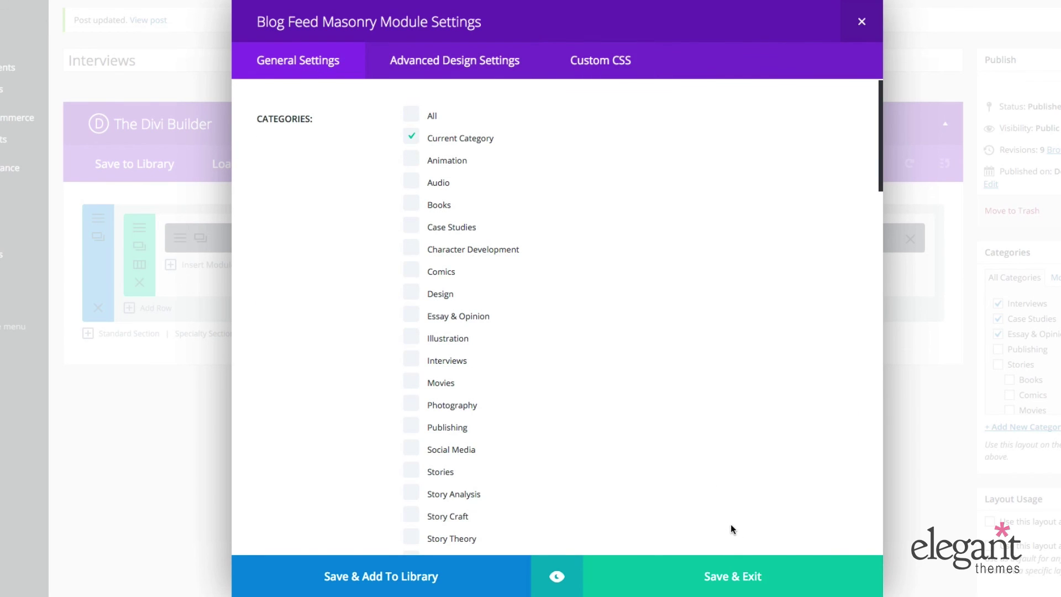
scroll(730, 526, down, 3)
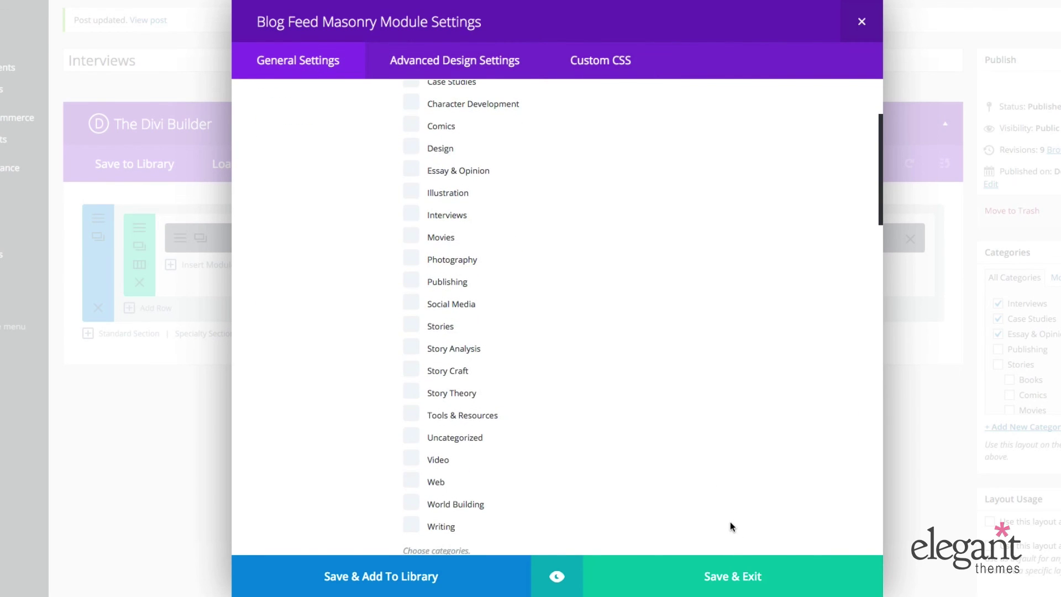
click(733, 582)
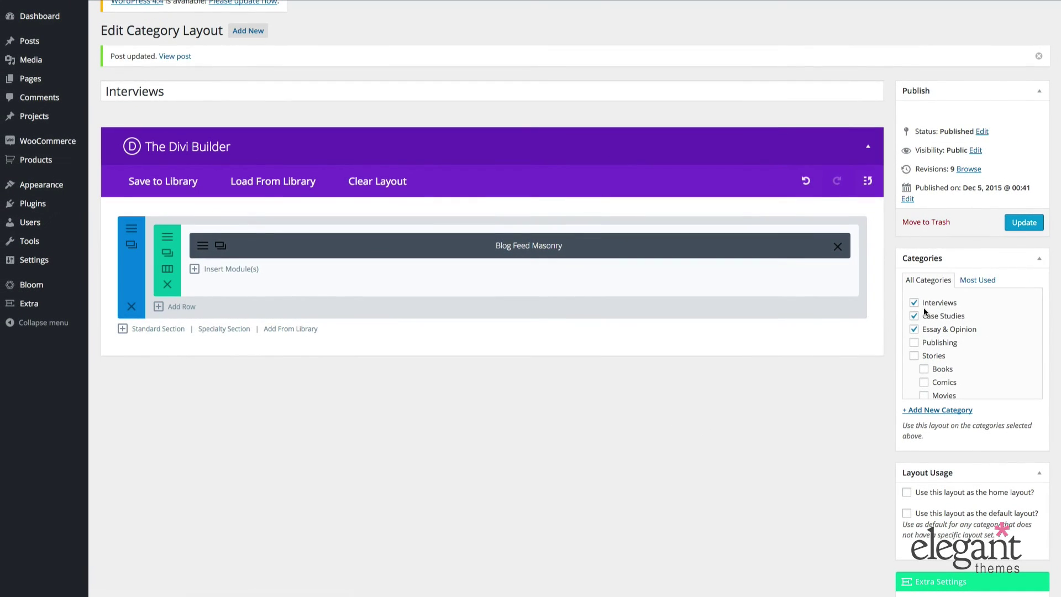
click(914, 316)
click(916, 330)
Update the layout and reload the Interviews category page to view its two-column masonry grid
click(1023, 222)
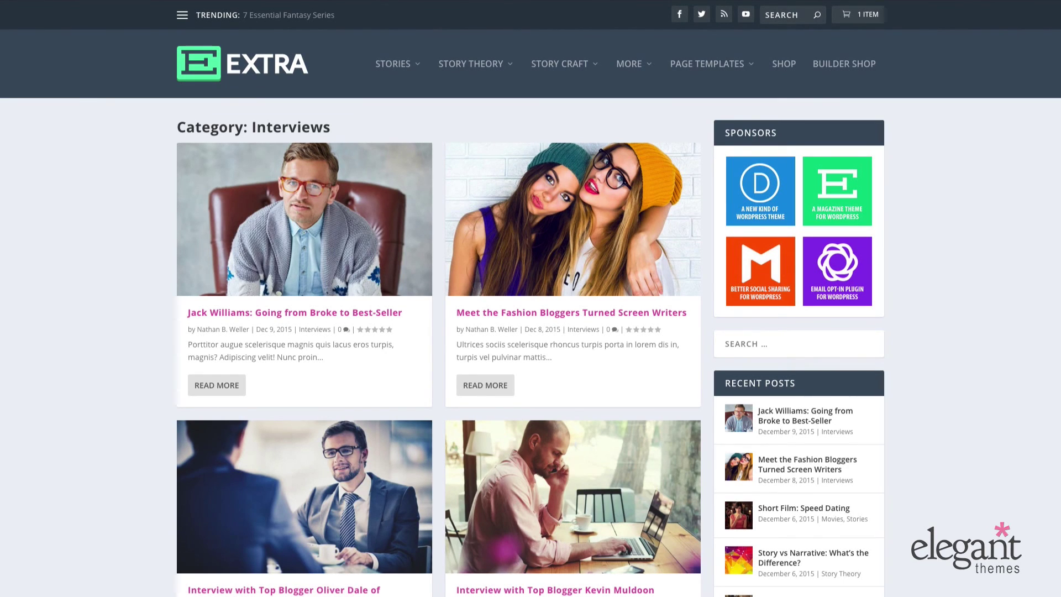
key(F5)
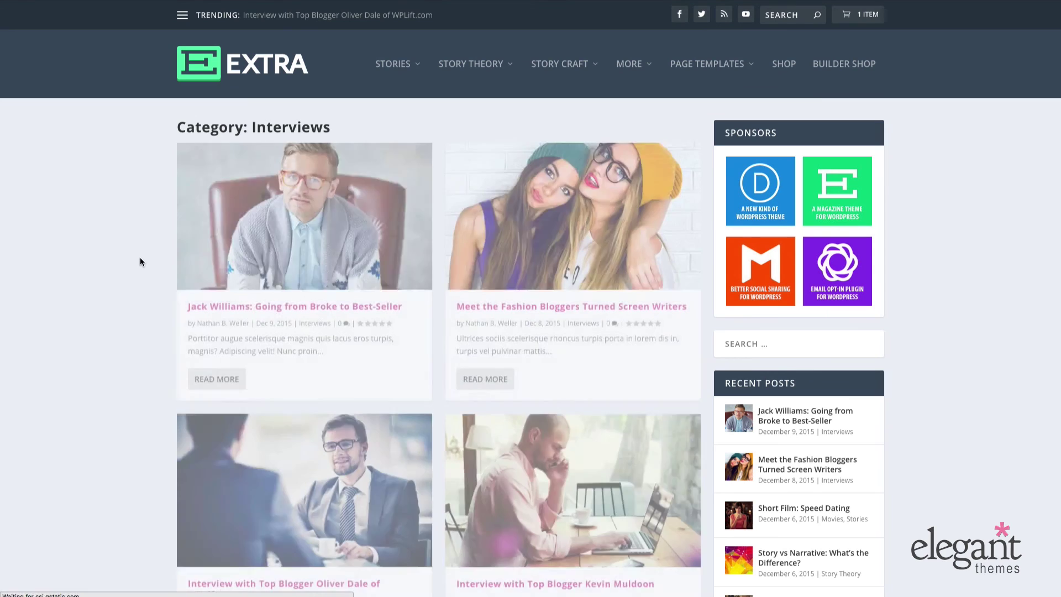
scroll(140, 257, down, 1)
scroll(140, 258, up, 1)
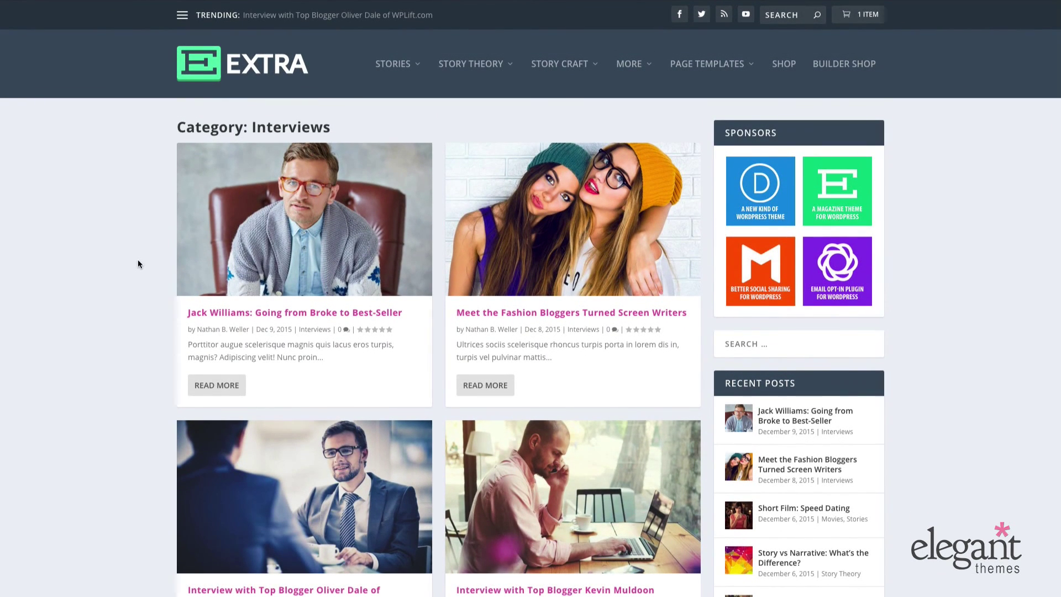
scroll(138, 260, down, 2)
scroll(138, 261, up, 2)
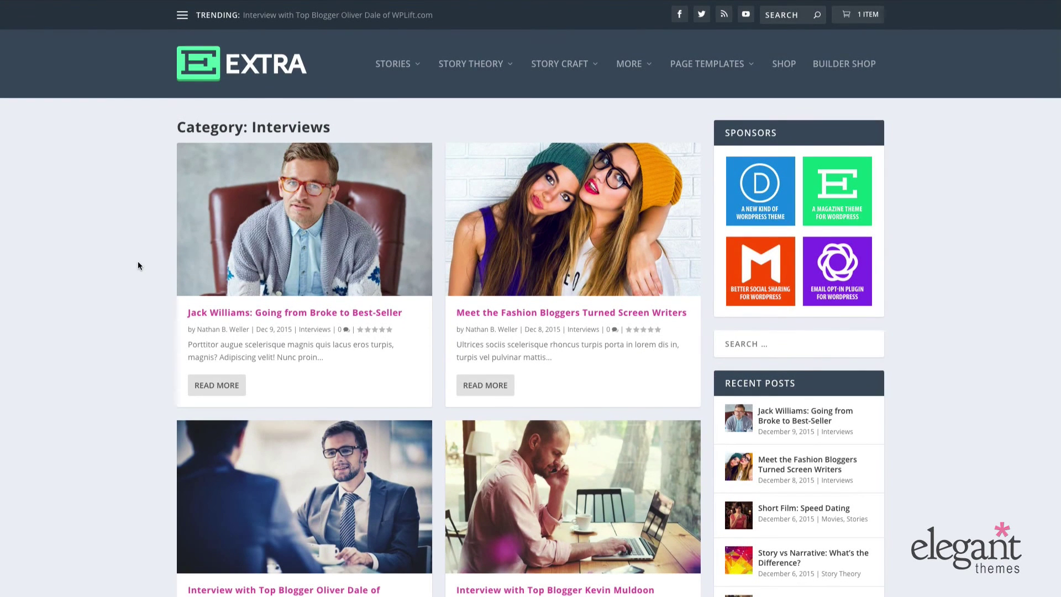
scroll(137, 261, down, 3)
scroll(137, 261, up, 2)
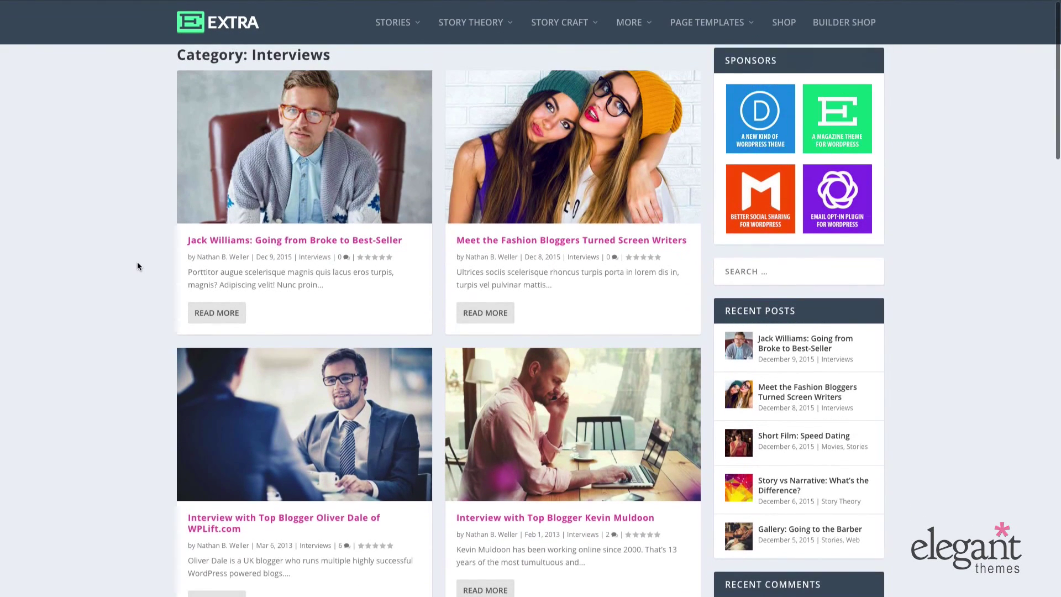
scroll(138, 266, up, 2)
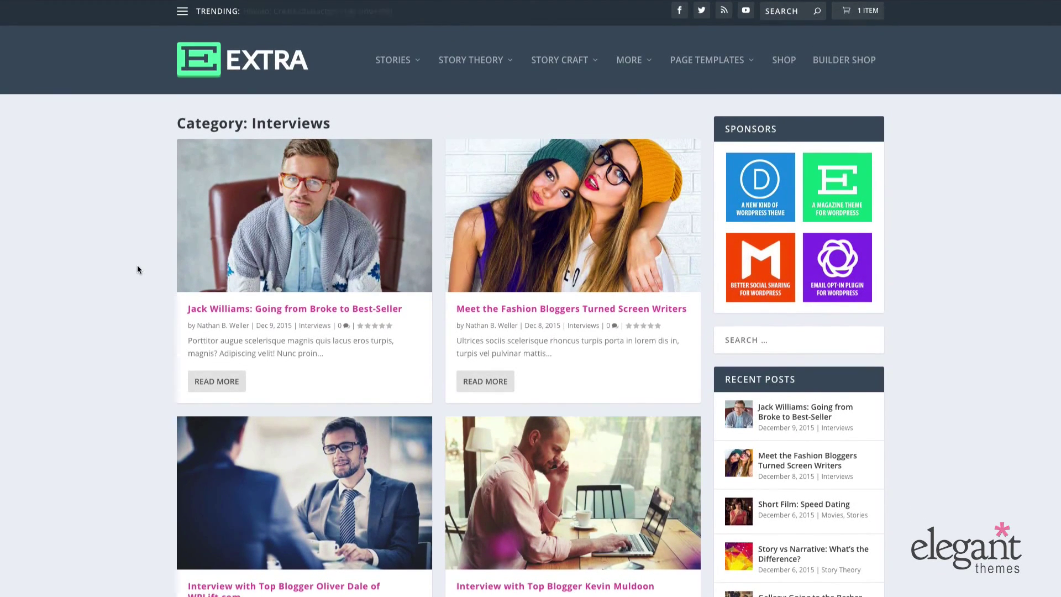